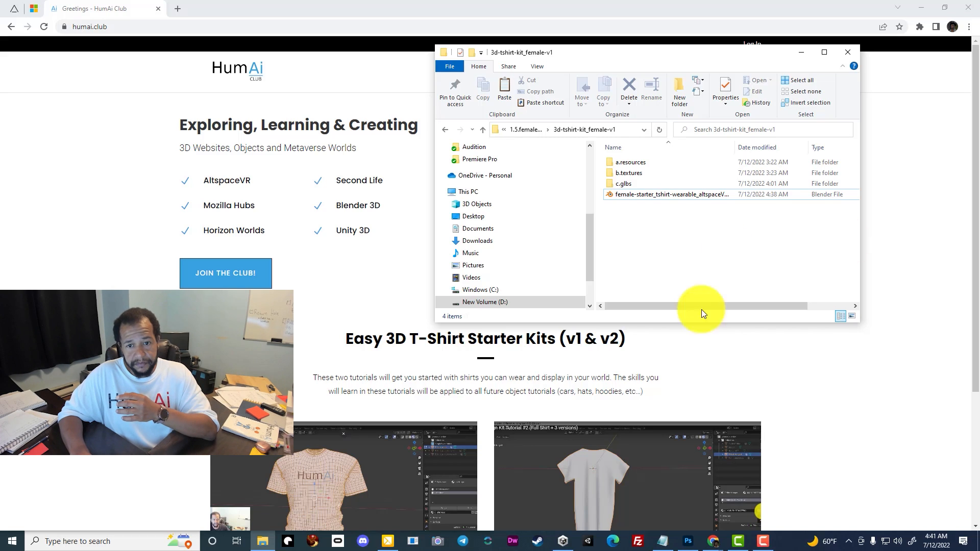
Step: Examine the contents of the a.resources and b.textures folders in the 3d-tshirt-kit_female-v1 kit
double_click(662, 163)
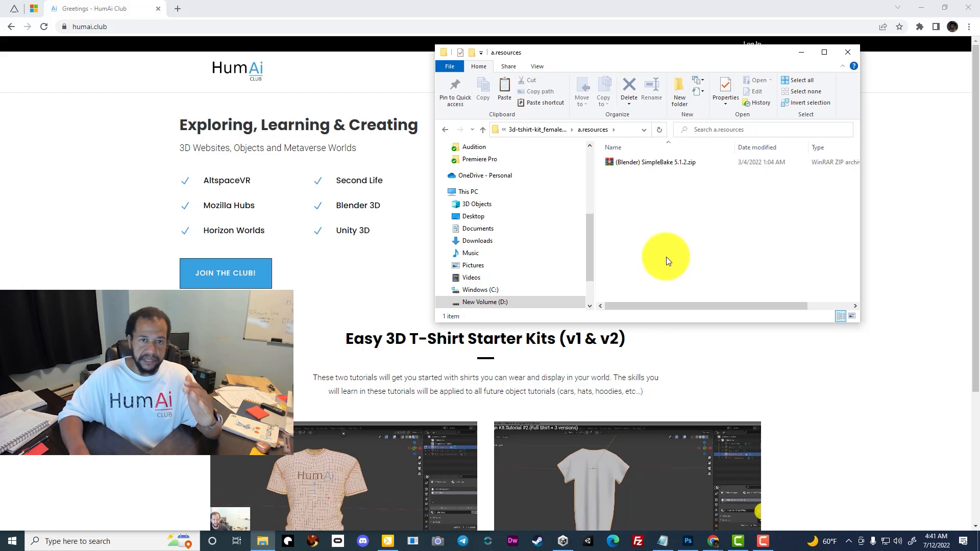
click(551, 127)
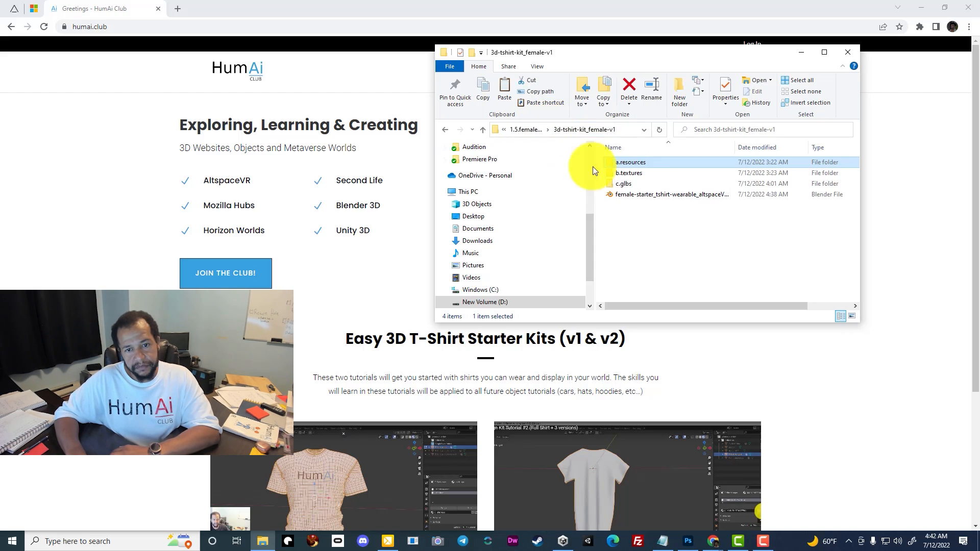
double_click(643, 176)
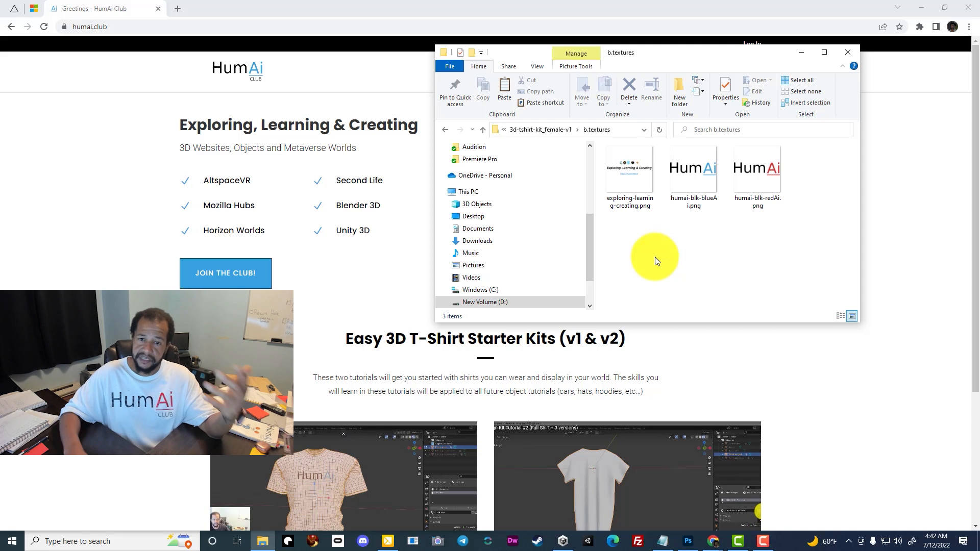
click(547, 128)
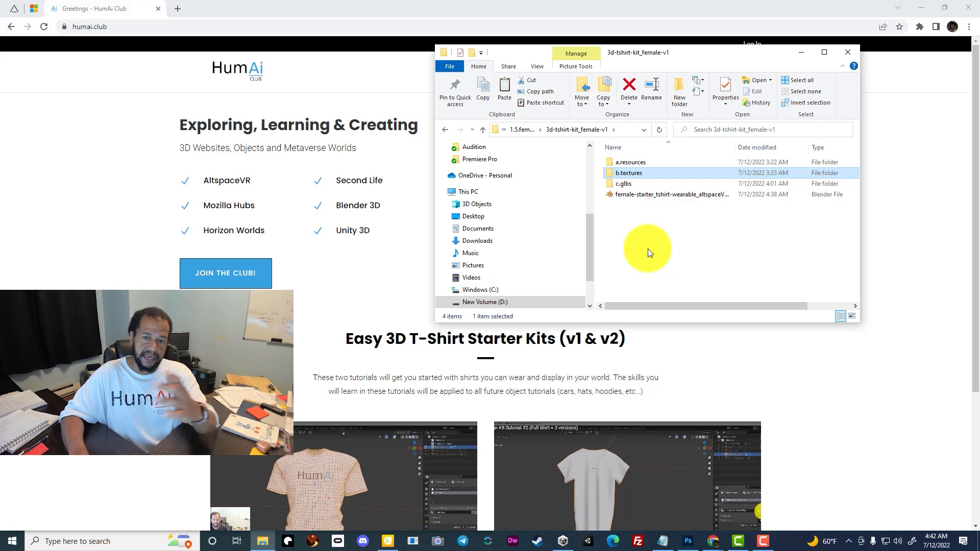
click(642, 246)
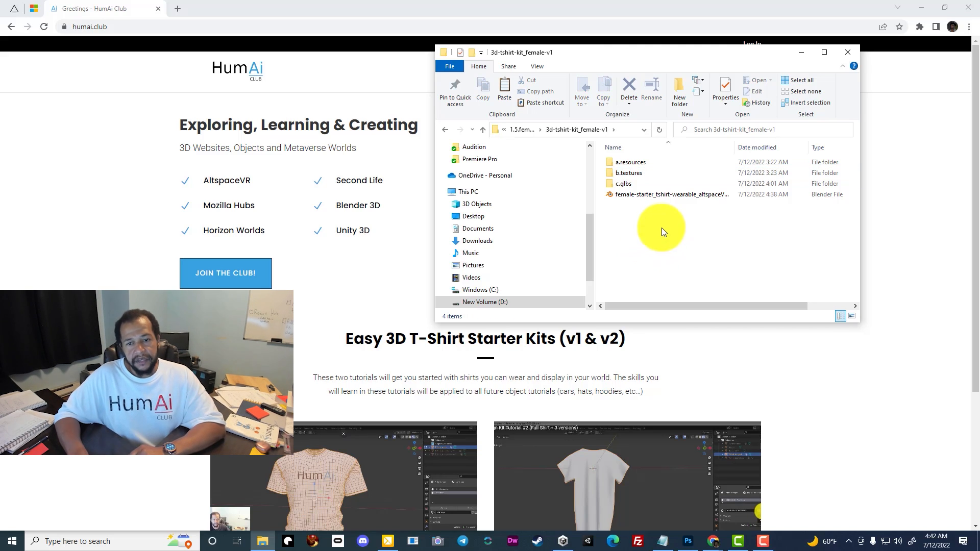
Step: Open female-starter_tshirt-wearable_altspaceVR_v1.blend from the kit folder in Blender
double_click(666, 199)
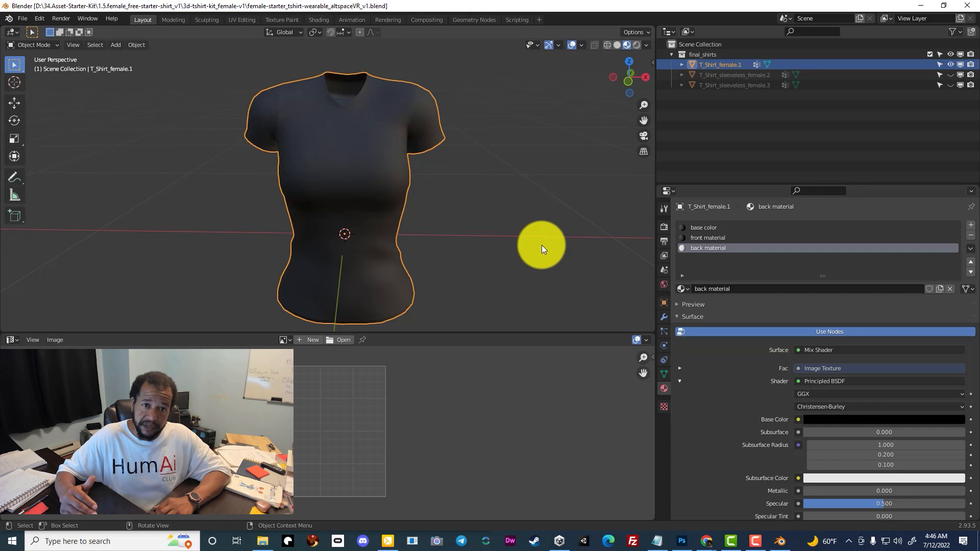
mouse_move(347, 159)
middle_down()
mouse_move(591, 164)
mouse_move(341, 165)
mouse_move(350, 165)
middle_up()
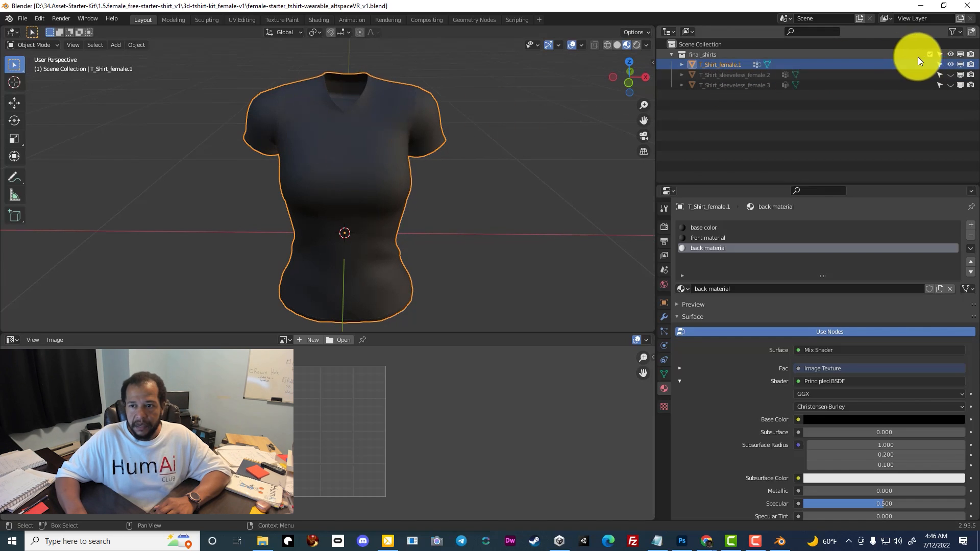
Step: Examine the shirt variants in the final_shirts collection one at a time, comparing T_Shirt_female.1 with the sleeveless versions from several angles
click(950, 64)
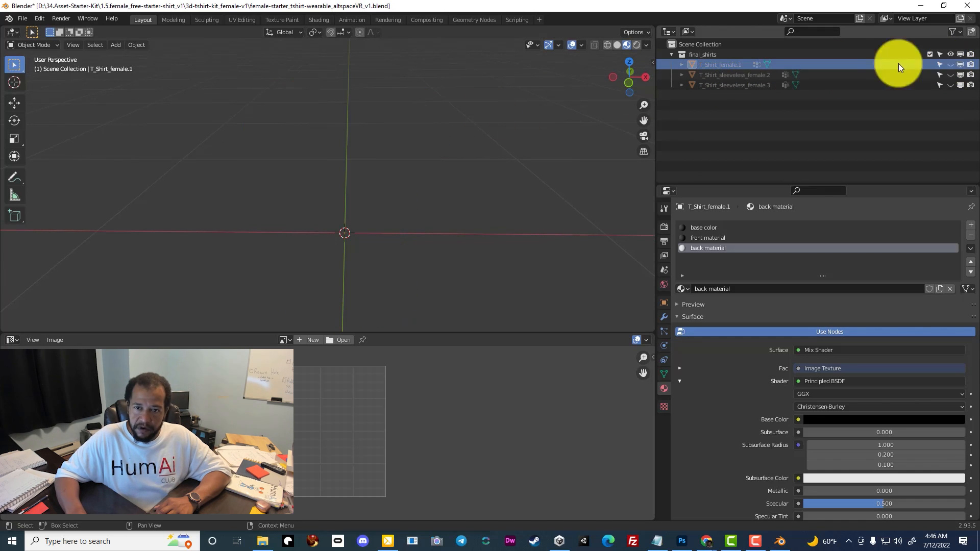
click(949, 74)
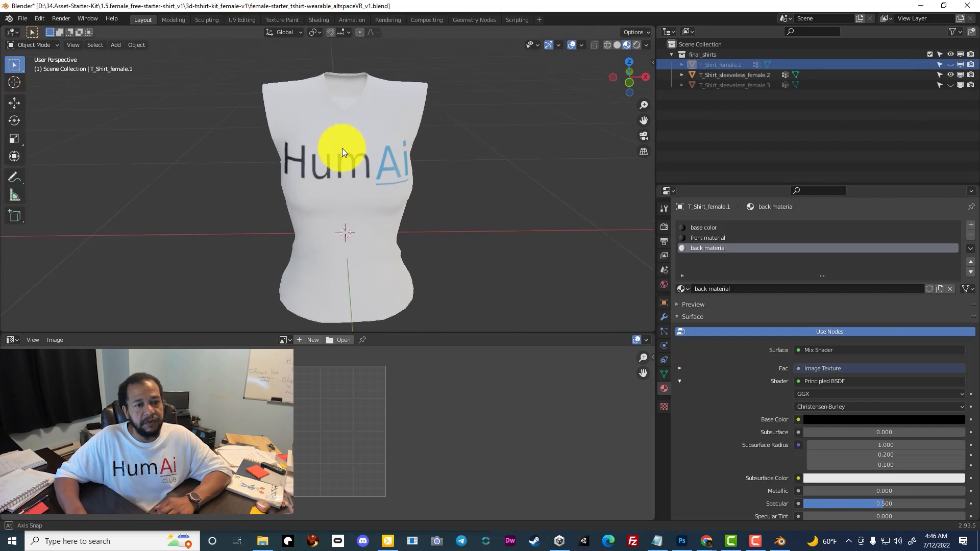
mouse_move(342, 150)
middle_down()
mouse_move(564, 153)
mouse_move(328, 143)
middle_up()
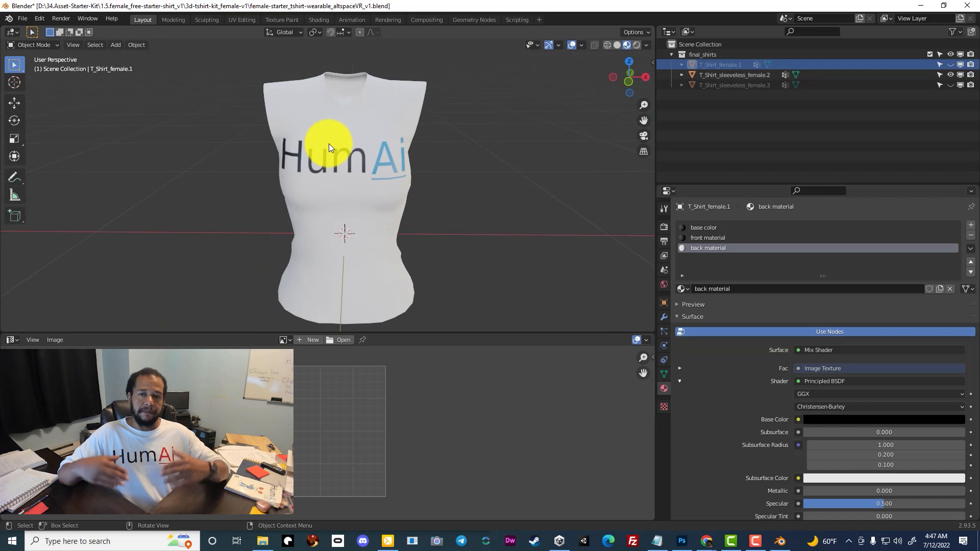
click(950, 75)
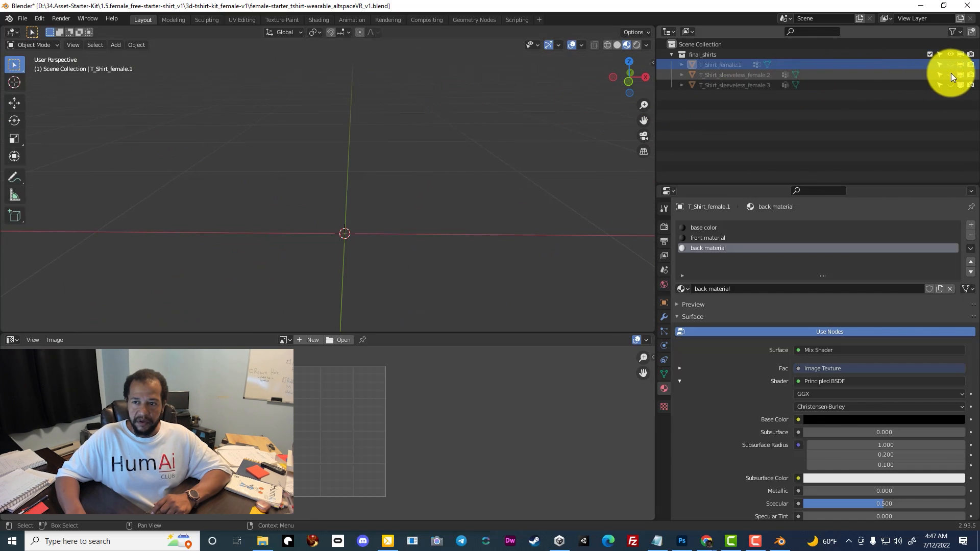
click(950, 65)
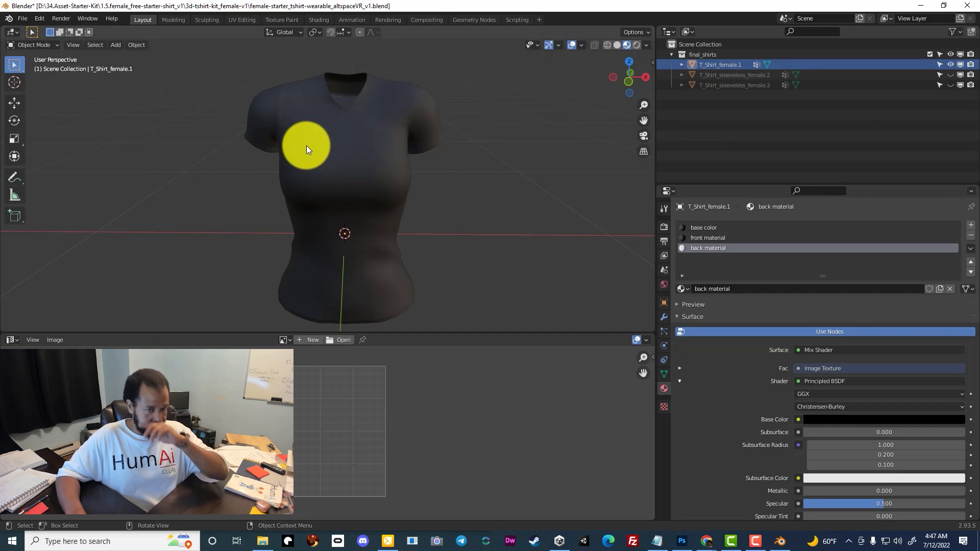
middle_drag(303, 140, 375, 144)
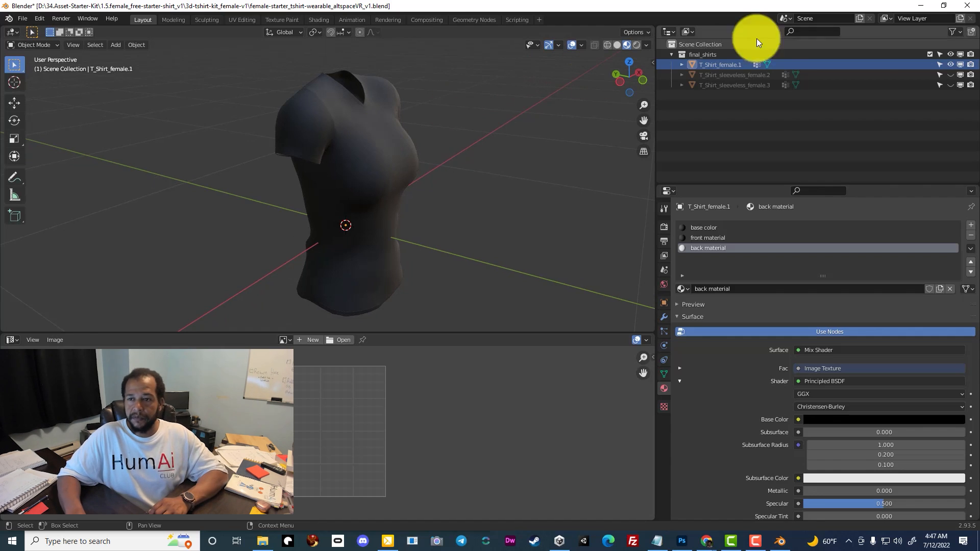
click(950, 65)
click(950, 74)
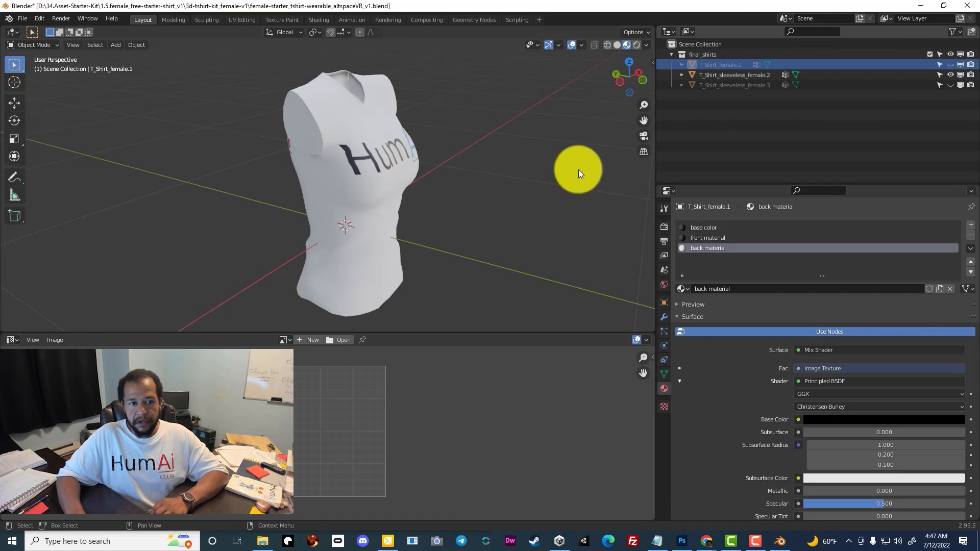
middle_drag(424, 138, 356, 139)
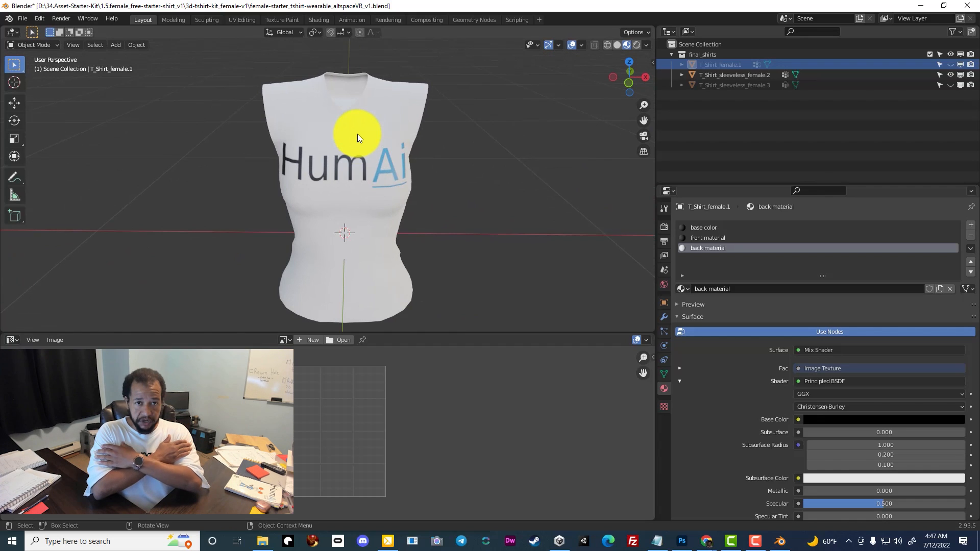
click(949, 74)
click(950, 85)
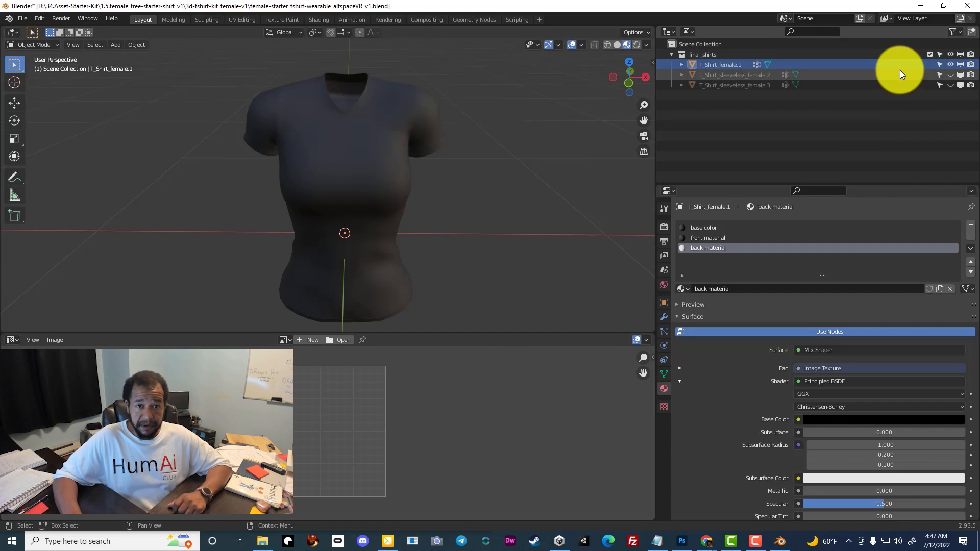
Step: Look at the HumAi Club website in the browser and return to the shirt scene in Blender
click(917, 5)
click(511, 5)
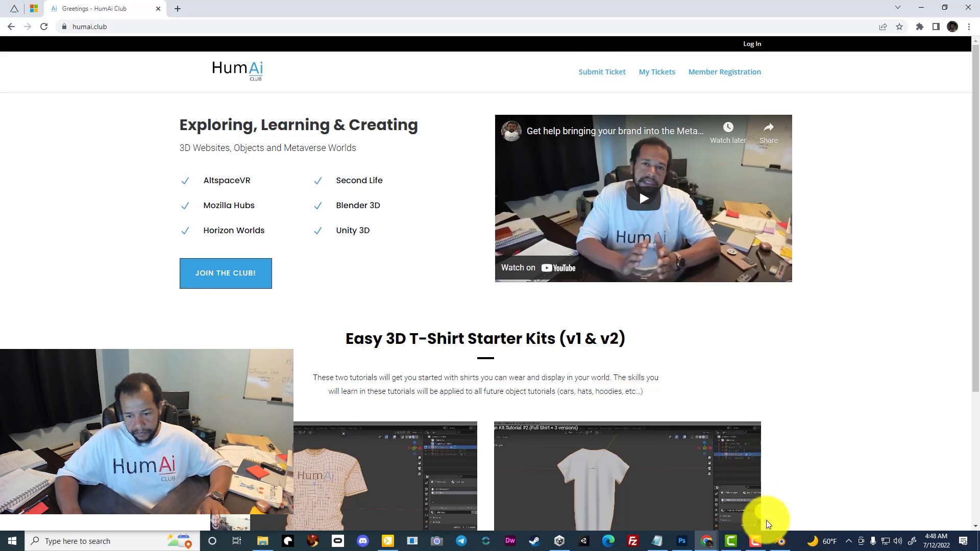
click(784, 543)
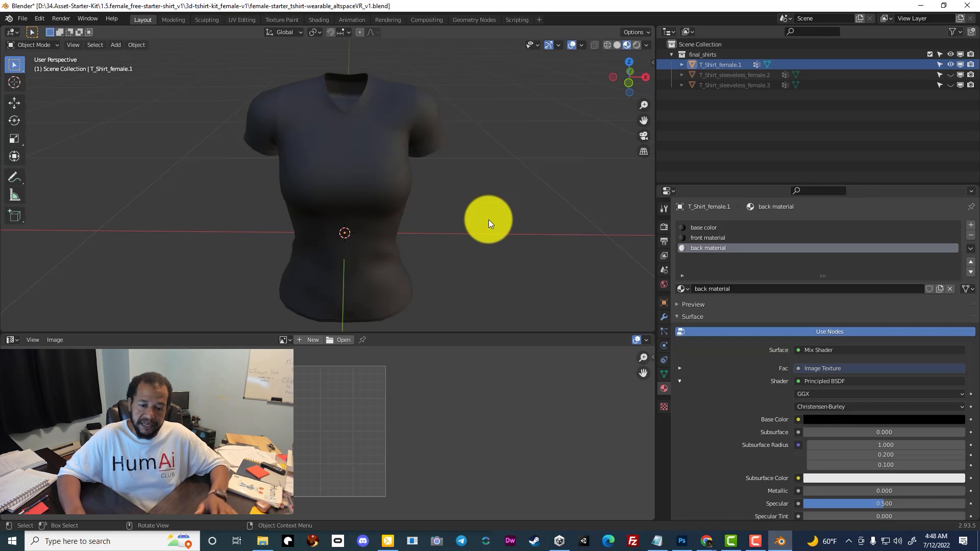
Step: Switch to Photoshop, create a 1080 × 1080 pixel RGB document at 72 pixels/inch, and unlock and hide its white background layer
click(682, 541)
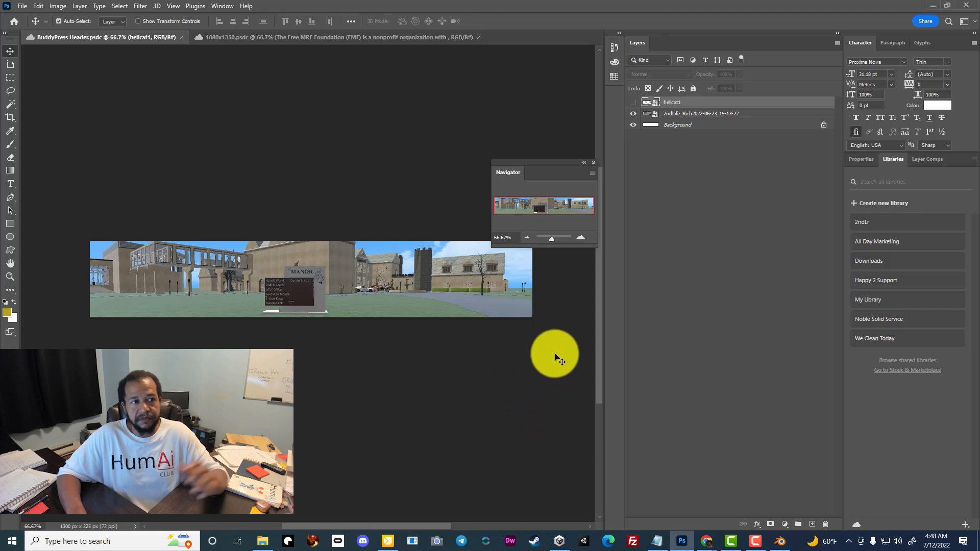
click(22, 6)
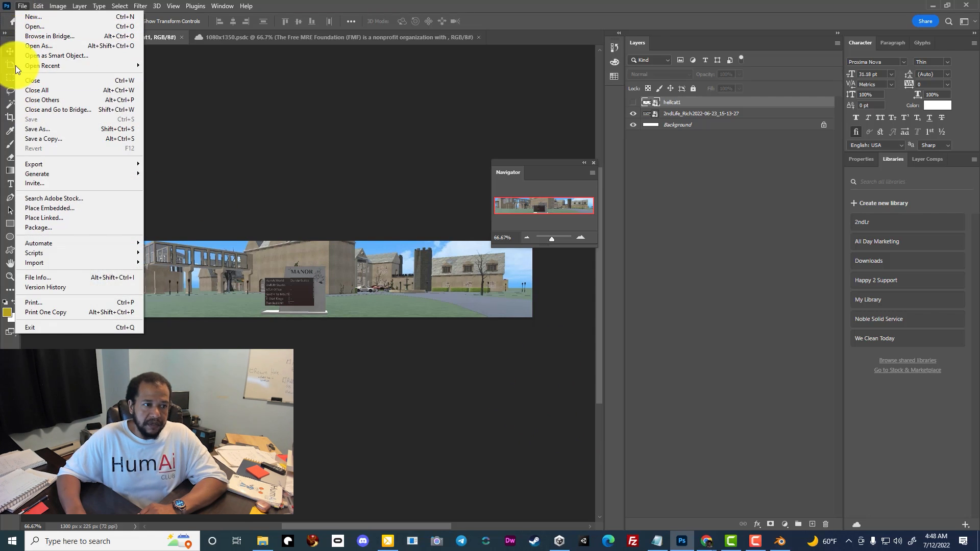
click(30, 15)
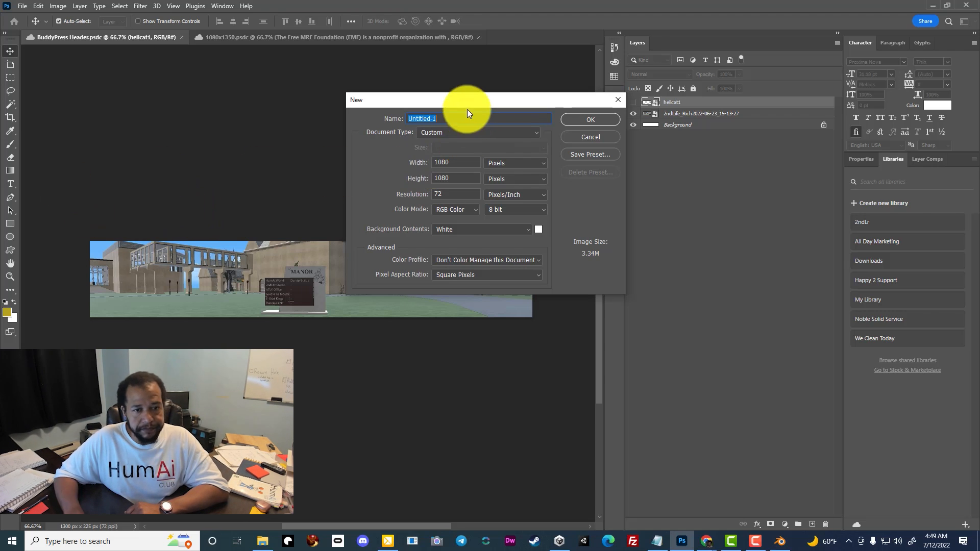
click(579, 120)
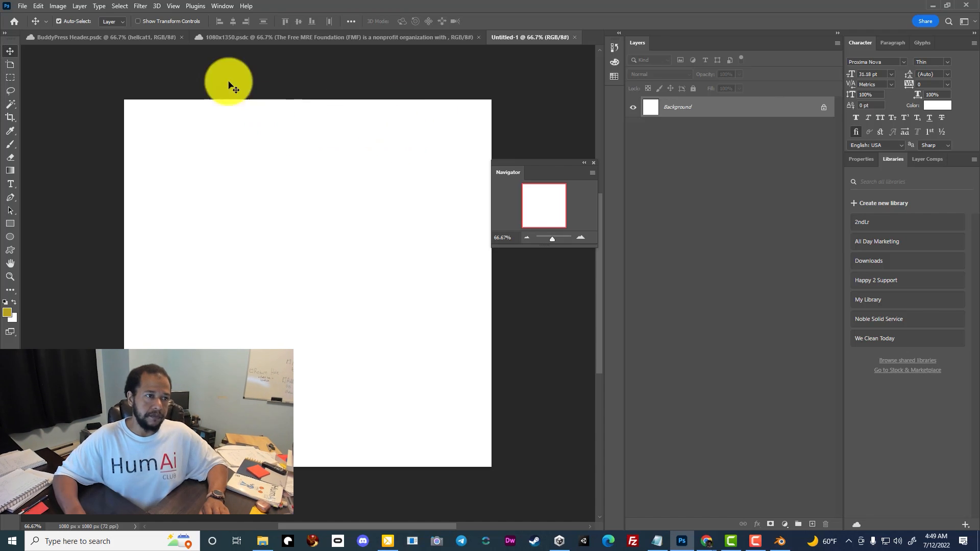
click(823, 108)
click(632, 108)
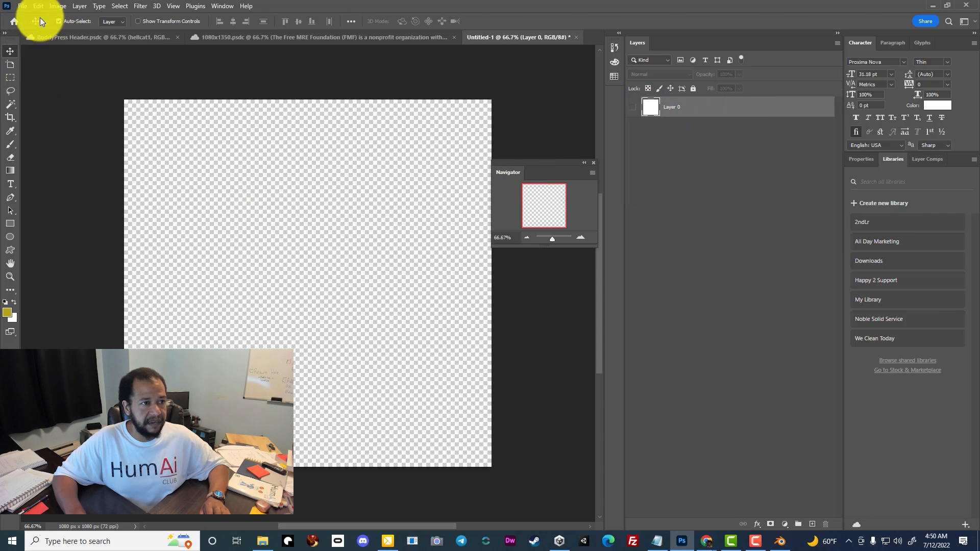
Step: Place the exploring-learning-creating.png texture as an embedded image in the transparent document
click(22, 6)
click(98, 208)
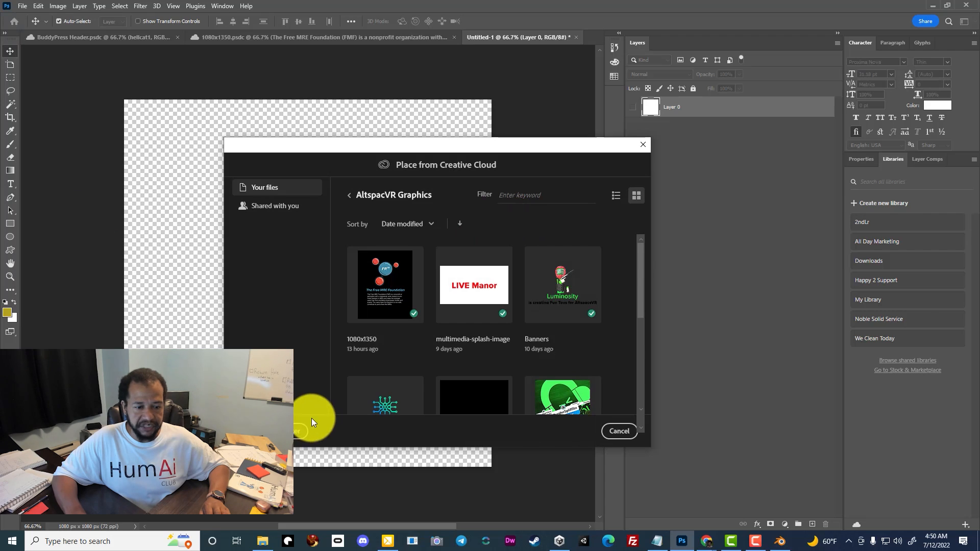
click(298, 431)
double_click(306, 134)
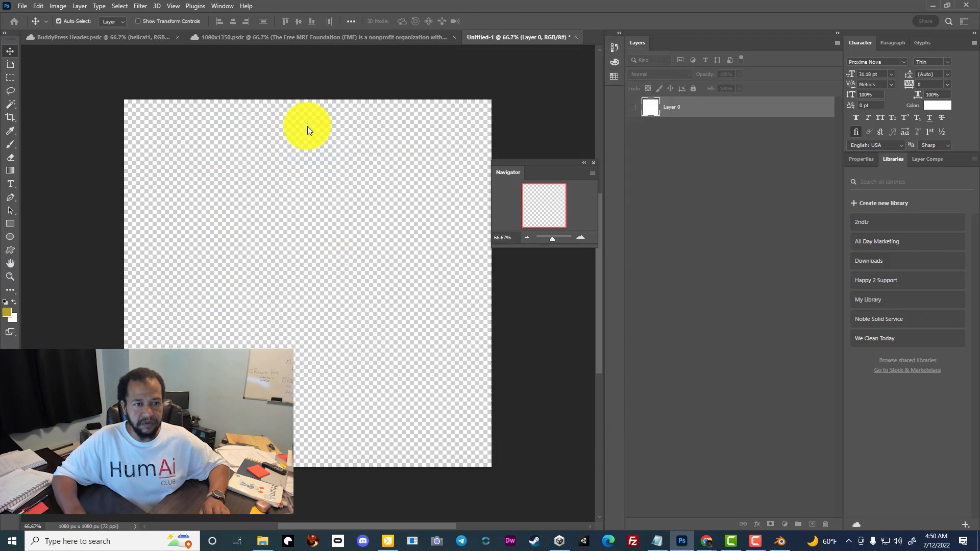
click(506, 21)
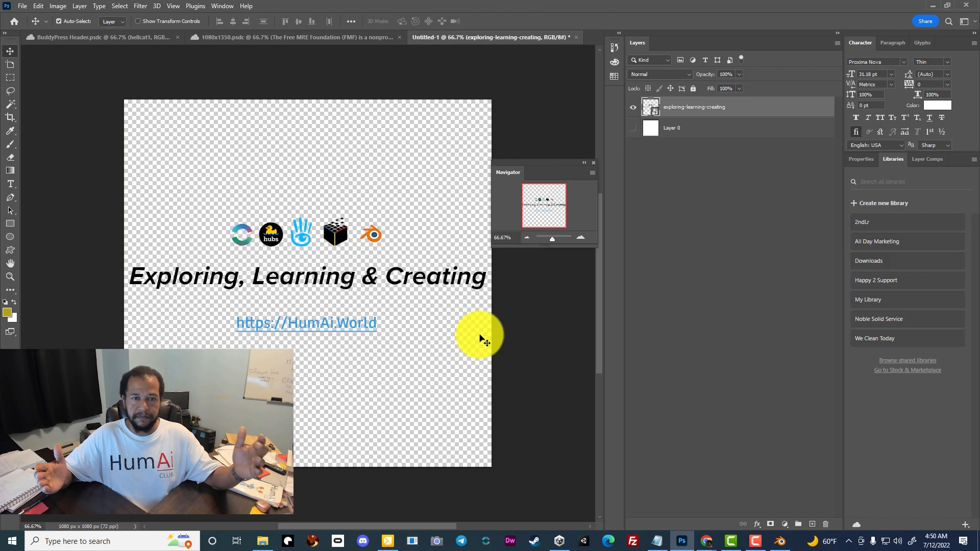
Step: Export the tagline artwork as a transparent PNG, overwriting exploring-learning-creating.png in the b.textures folder
click(22, 6)
mouse_move(57, 164)
click(179, 167)
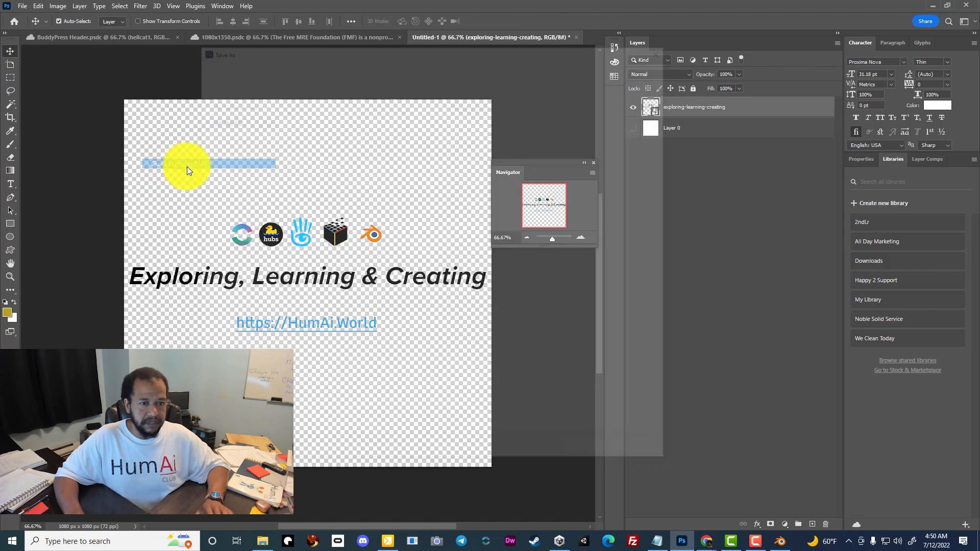
double_click(303, 130)
click(531, 269)
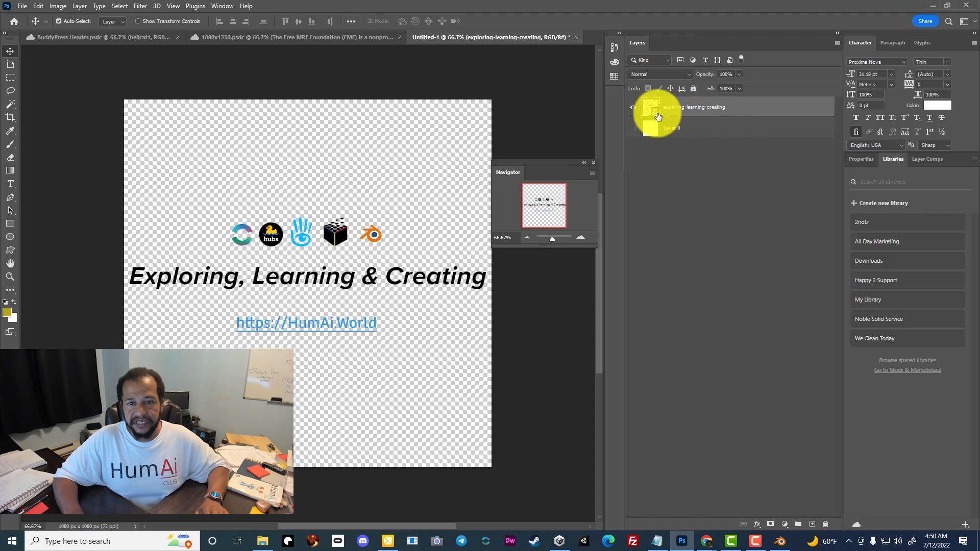
Step: Hide the exploring-learning-creating layer and place humai-blk-blueAi.png as an embedded image
click(633, 109)
click(24, 5)
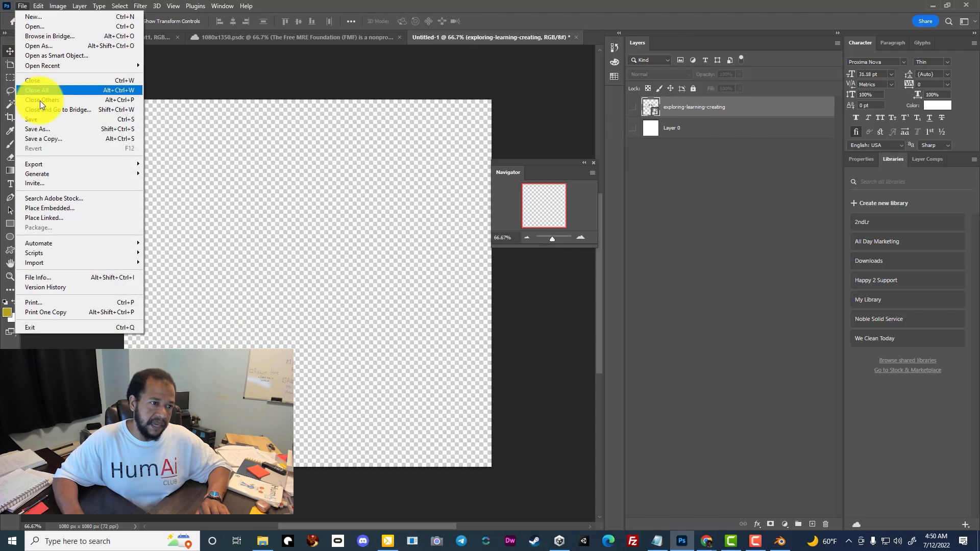
click(50, 207)
double_click(381, 117)
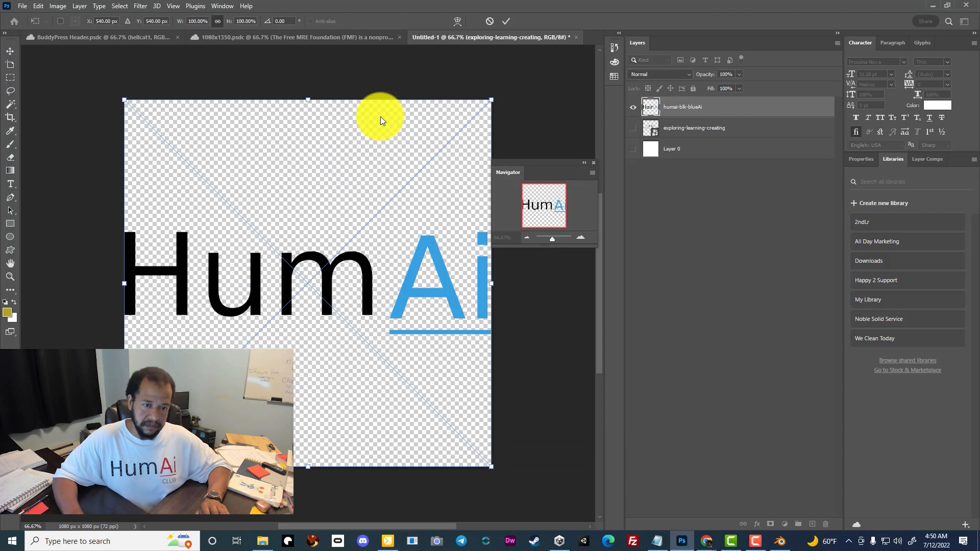
click(505, 21)
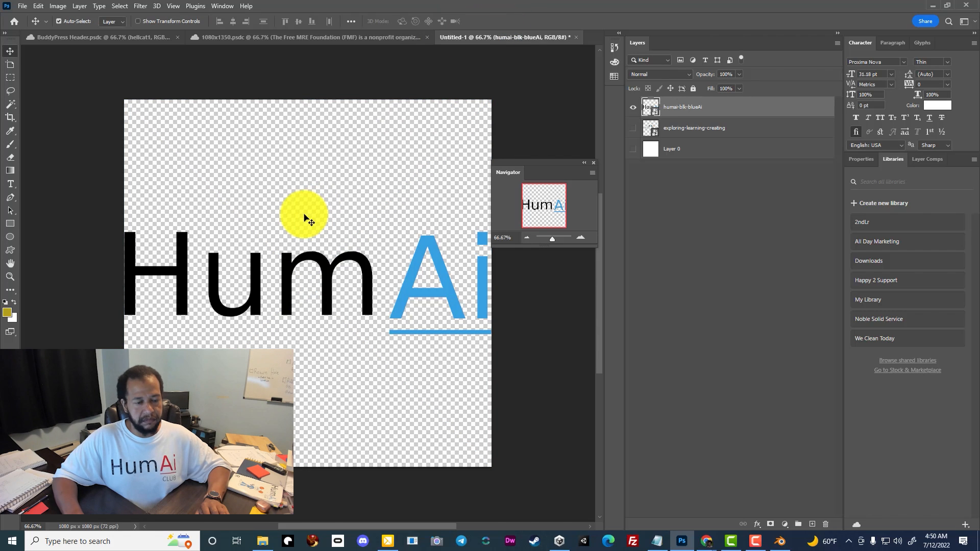
Step: Export the blue HumAi logo as a PNG, overwriting humai-blk-blueAi.png in the b.textures folder
click(21, 6)
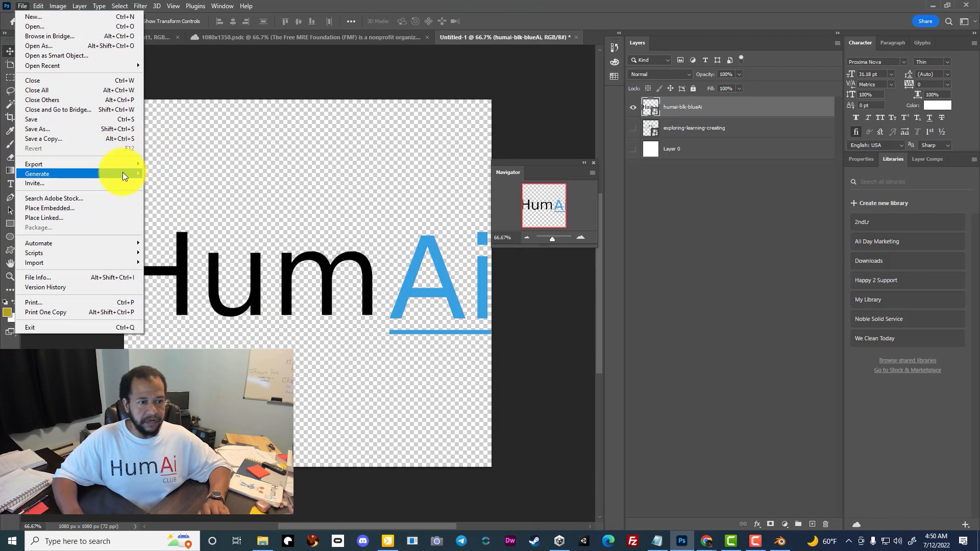
mouse_move(133, 164)
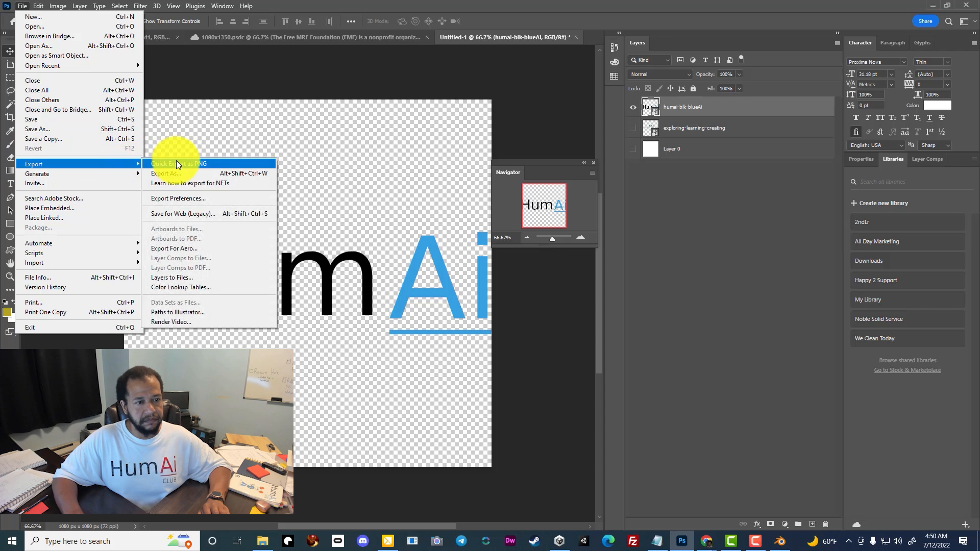
click(179, 163)
double_click(352, 107)
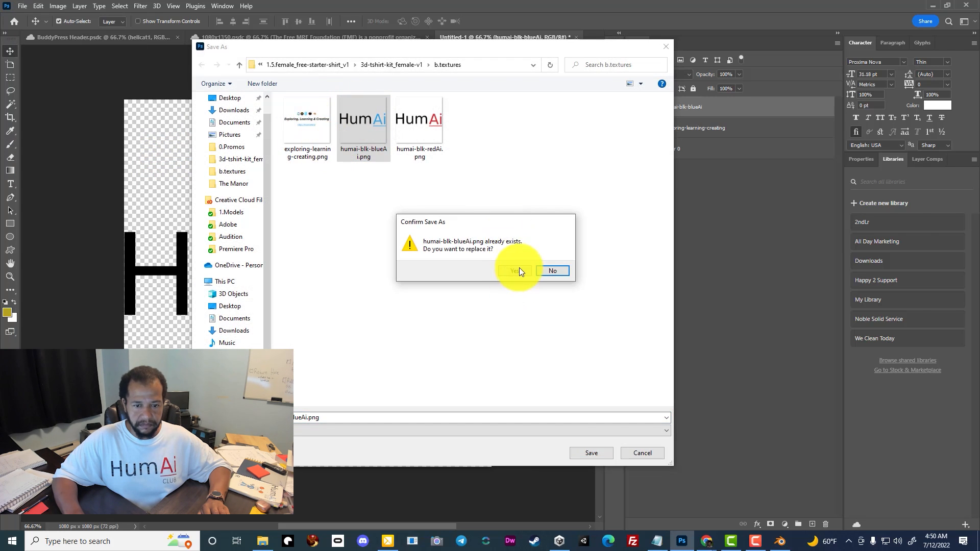
click(517, 270)
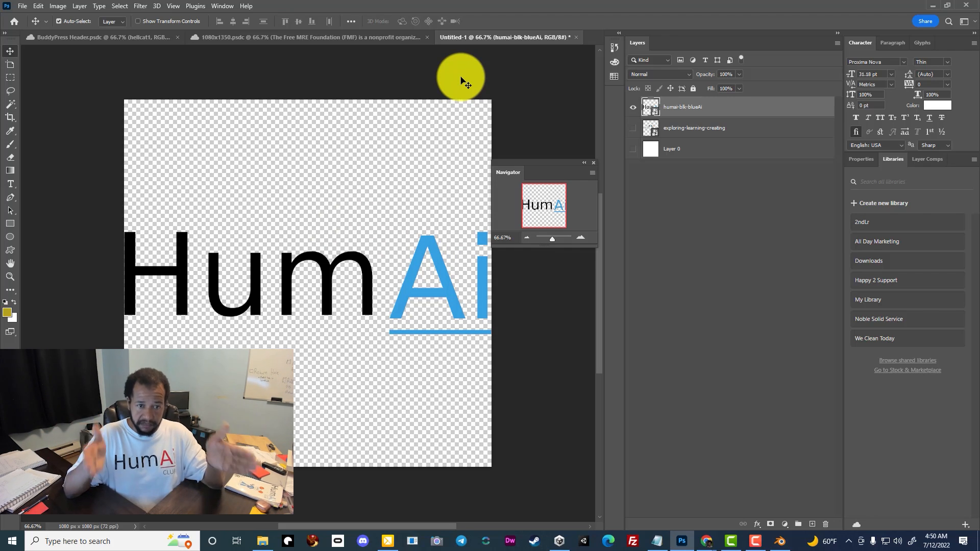
Step: Switch to Blender, select the T_Shirt_female.1 object and review its base color, front and back material slots
click(932, 5)
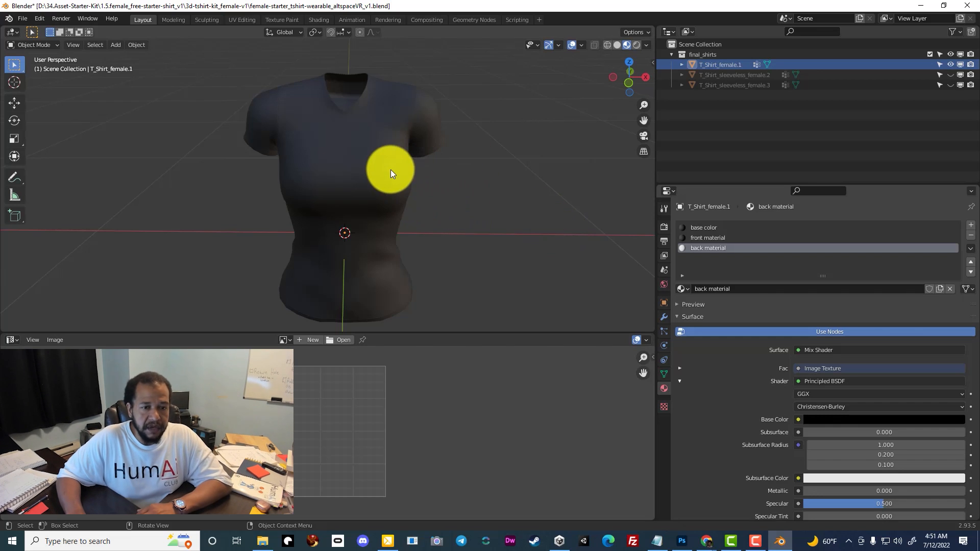
middle_drag(391, 169, 407, 158)
click(717, 228)
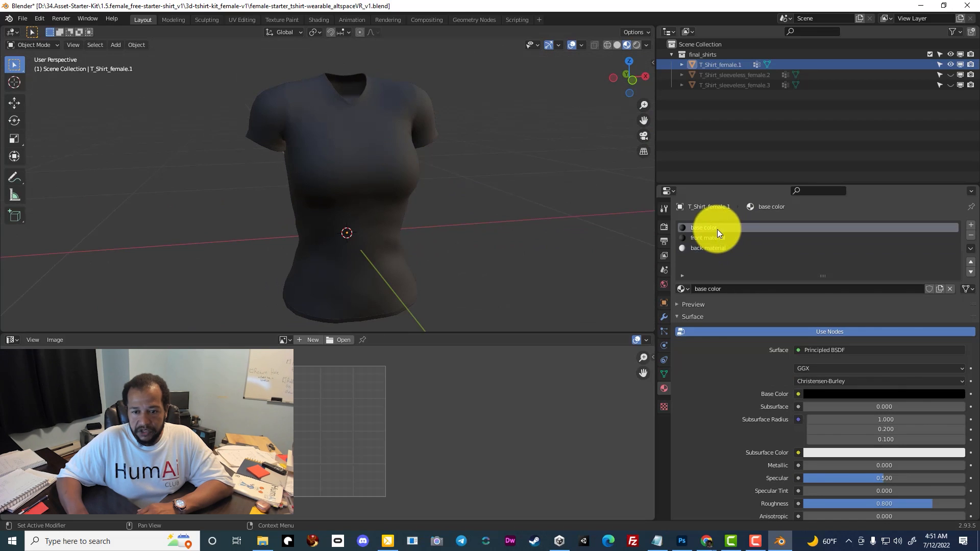
click(711, 251)
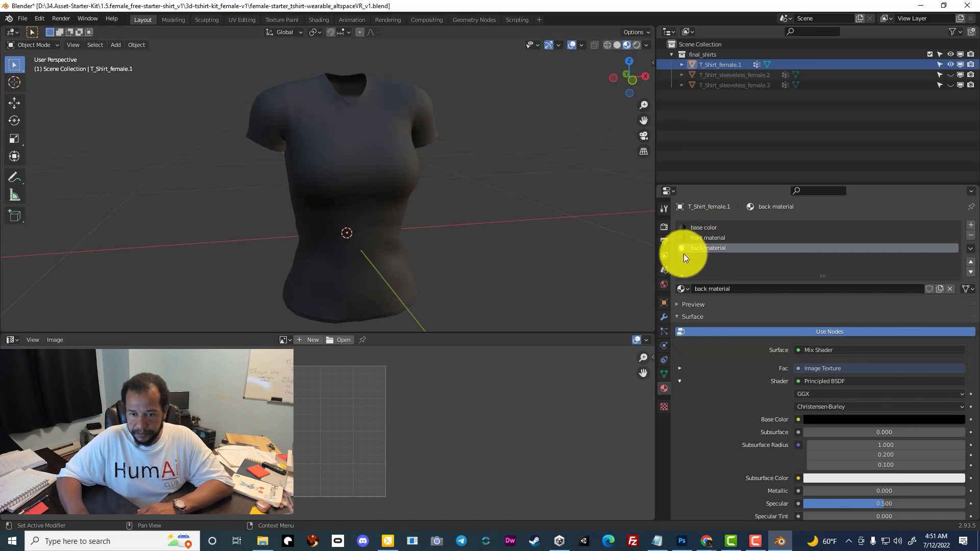
click(710, 227)
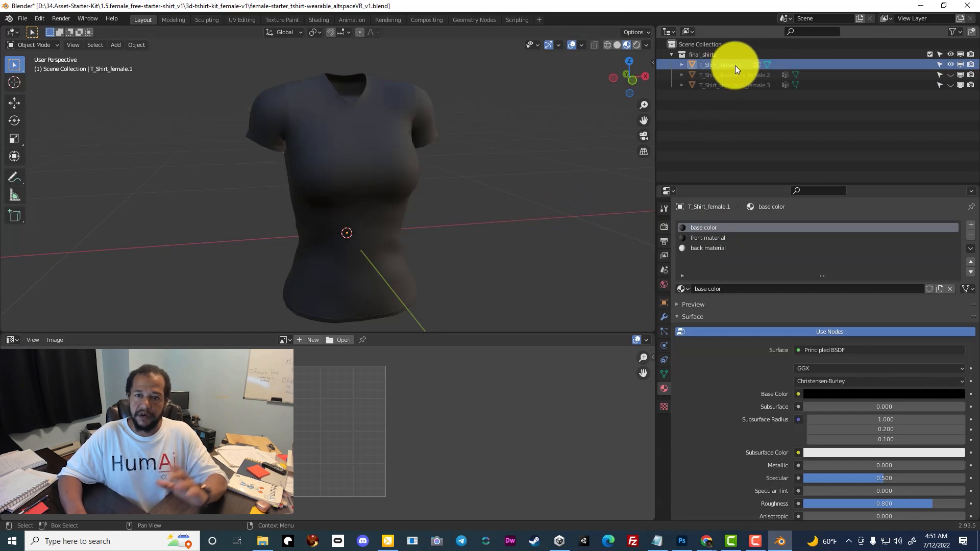
click(785, 64)
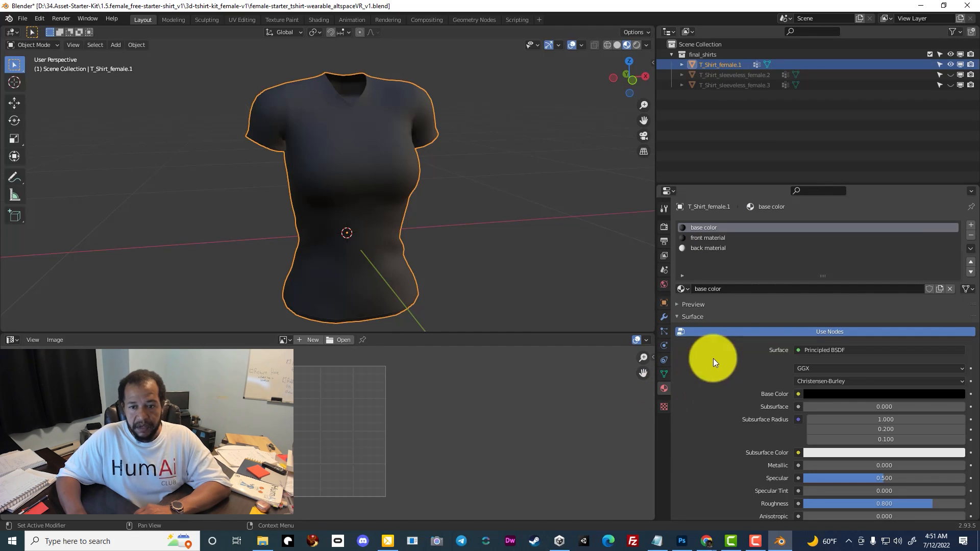
click(704, 240)
click(705, 248)
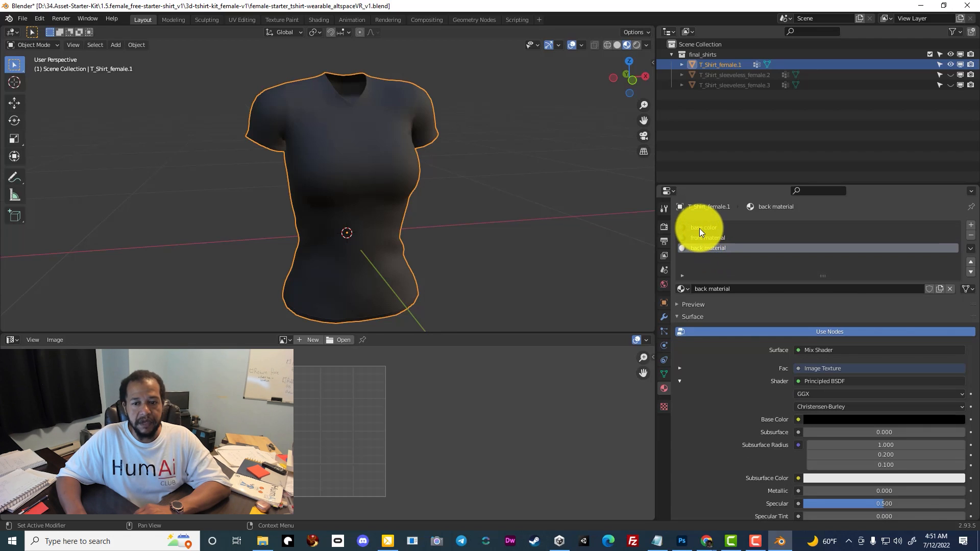
Step: Set the base color of the shirt's "base color" material to white, hex FFFFFF
click(698, 228)
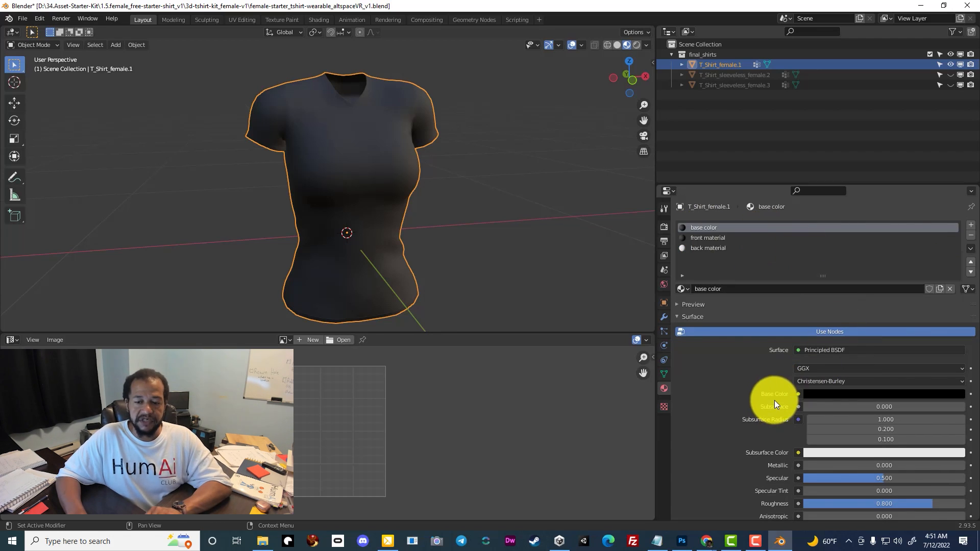
click(812, 395)
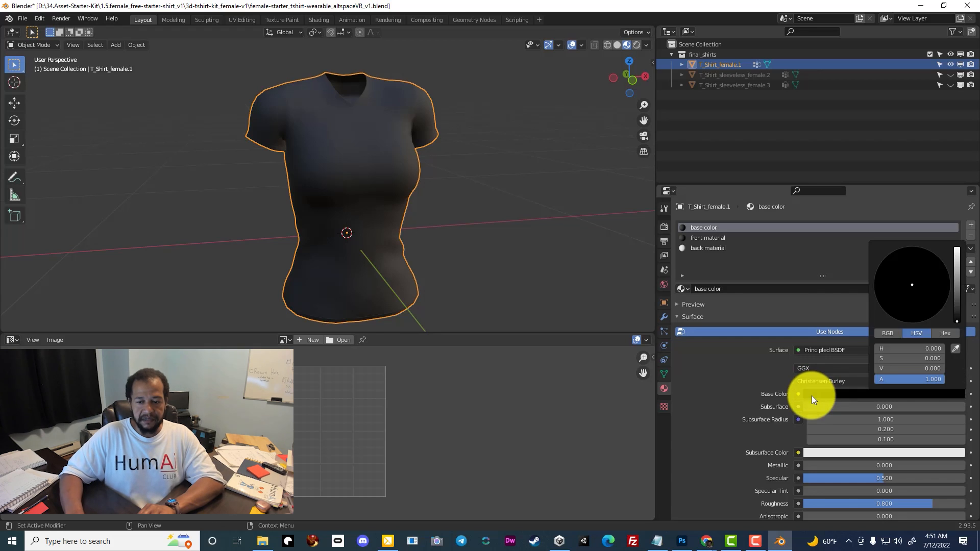
click(942, 333)
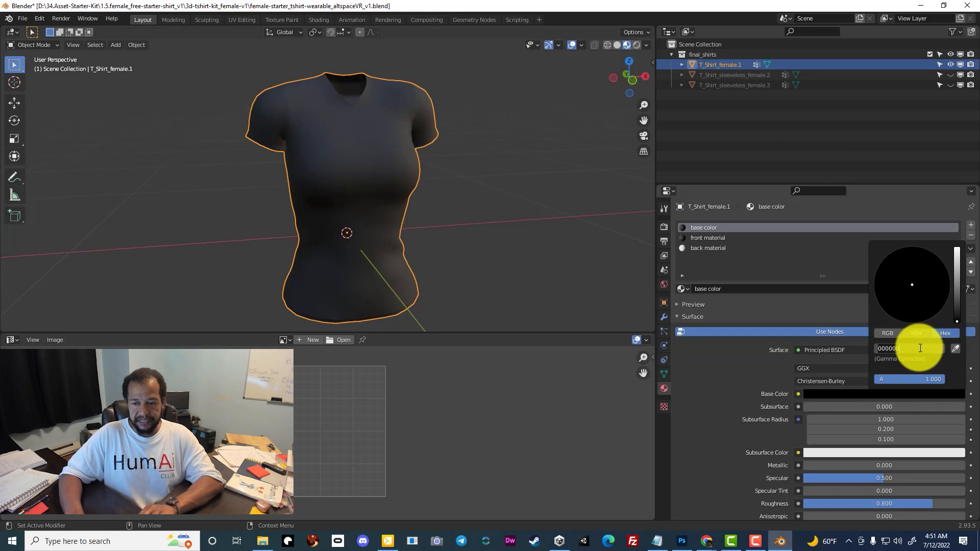
text(f)
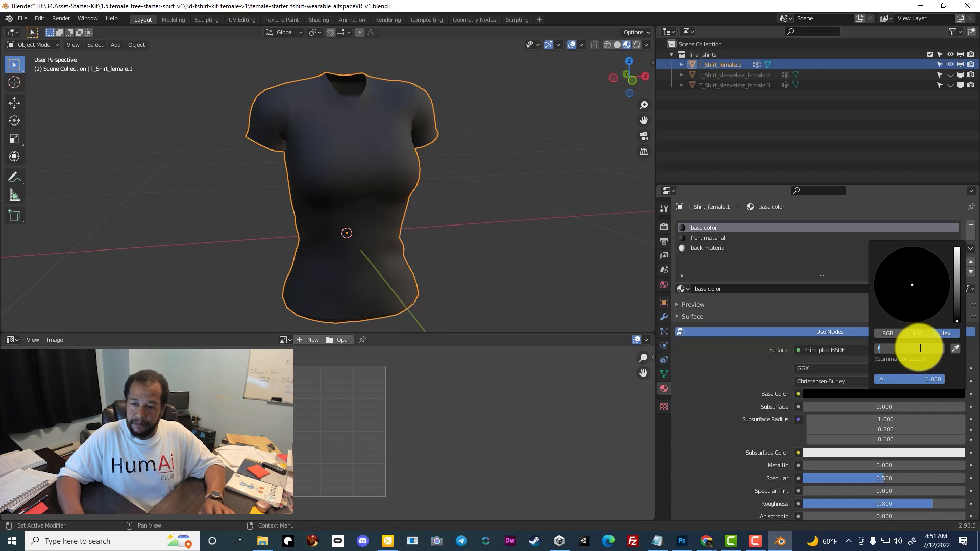
text(fffff)
key(Return)
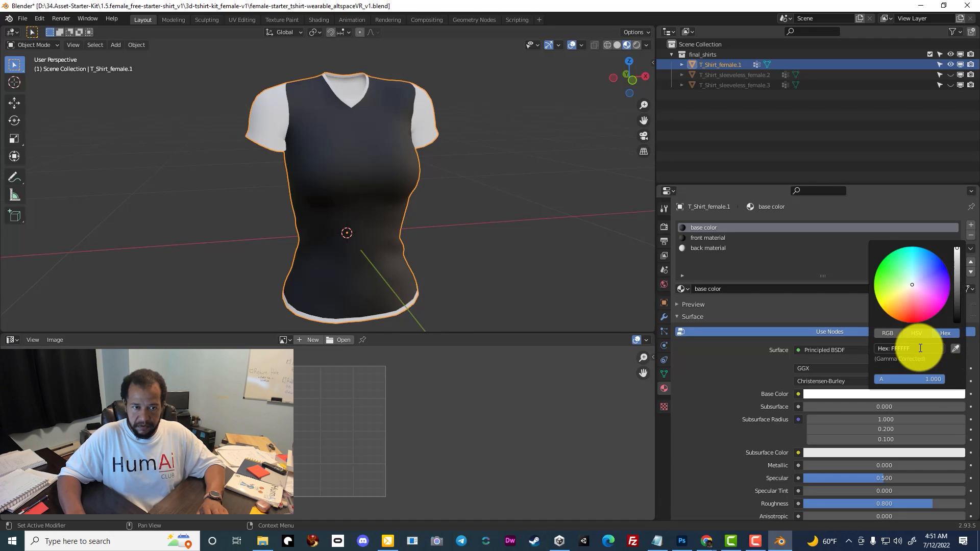
mouse_move(310, 145)
middle_down()
mouse_move(449, 159)
mouse_move(538, 146)
mouse_move(313, 150)
mouse_move(313, 97)
mouse_move(306, 120)
mouse_move(522, 143)
mouse_move(294, 154)
middle_up()
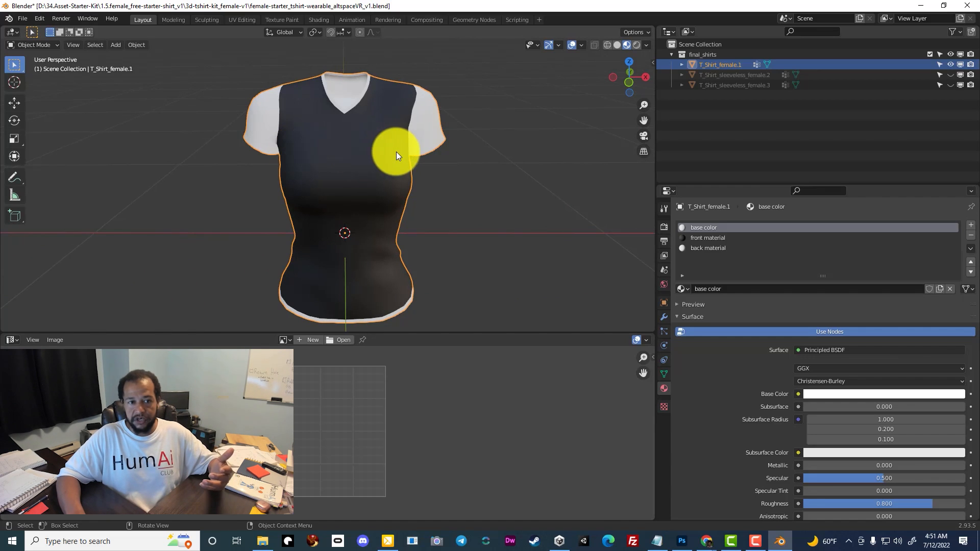
Step: Set the base color of the shirt's front material to white
click(729, 240)
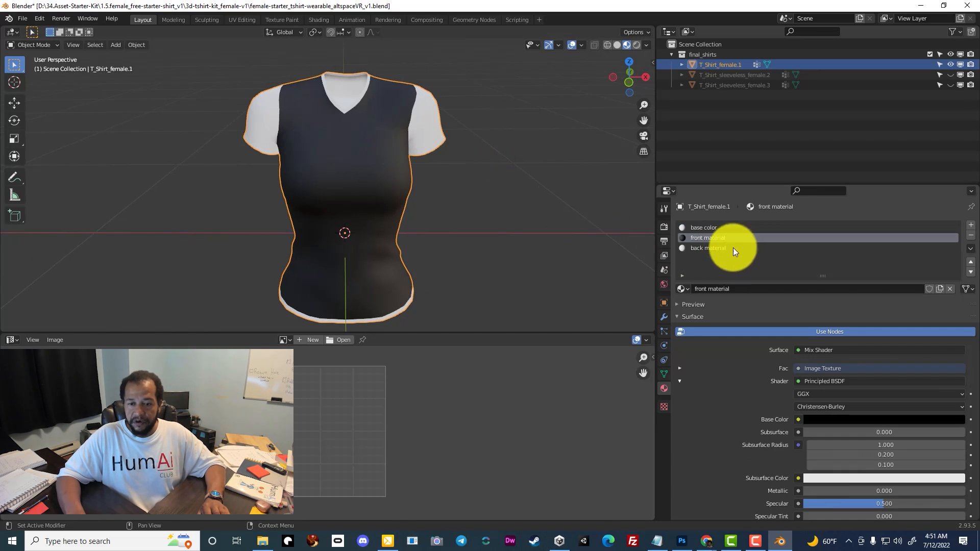
click(823, 419)
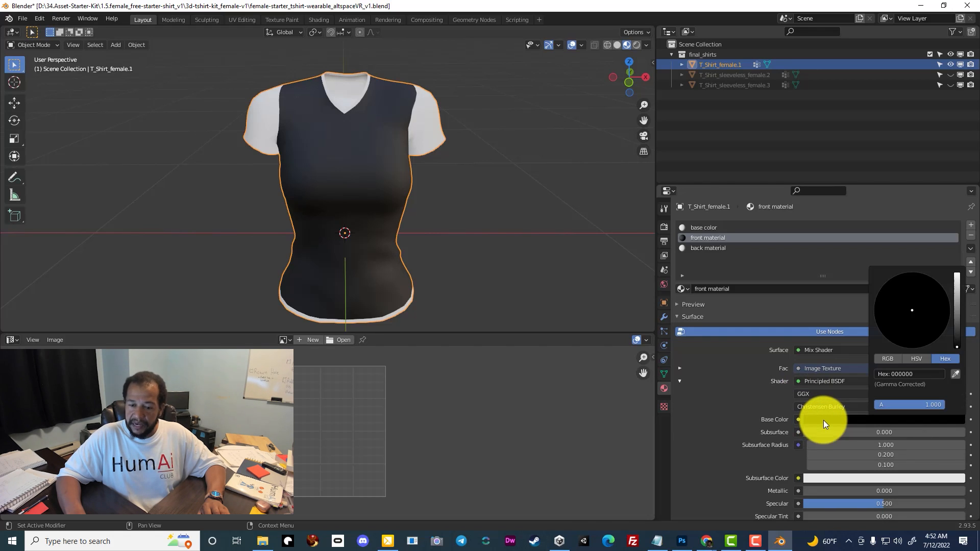
click(898, 375)
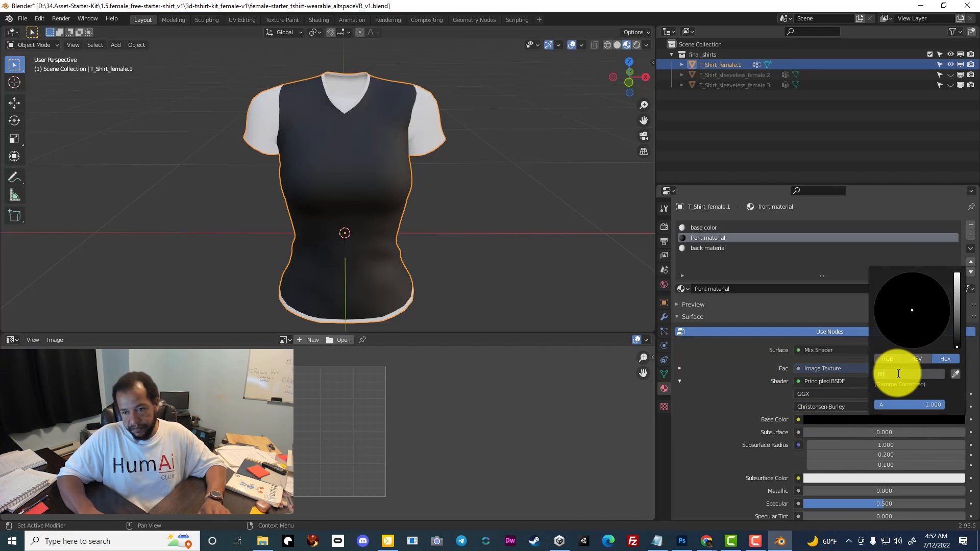
text(fff)
key(Return)
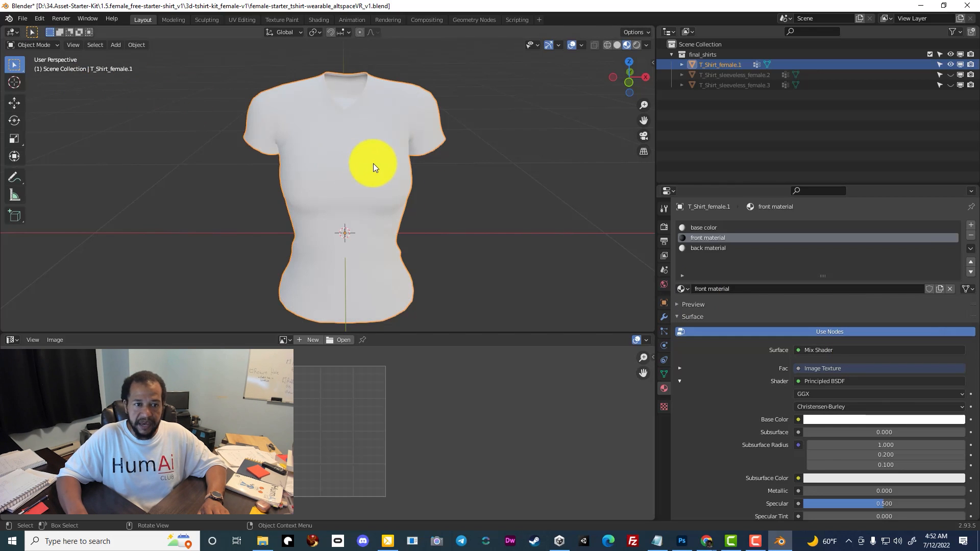
Step: Set the back material's base color to white, hex FFFFFF, and save the Blender file
middle_drag(374, 164, 525, 140)
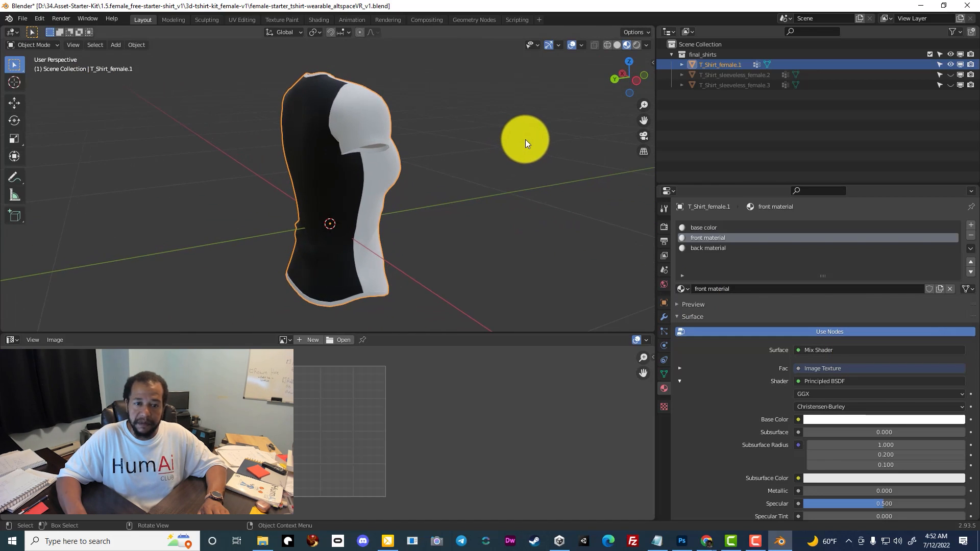
click(717, 248)
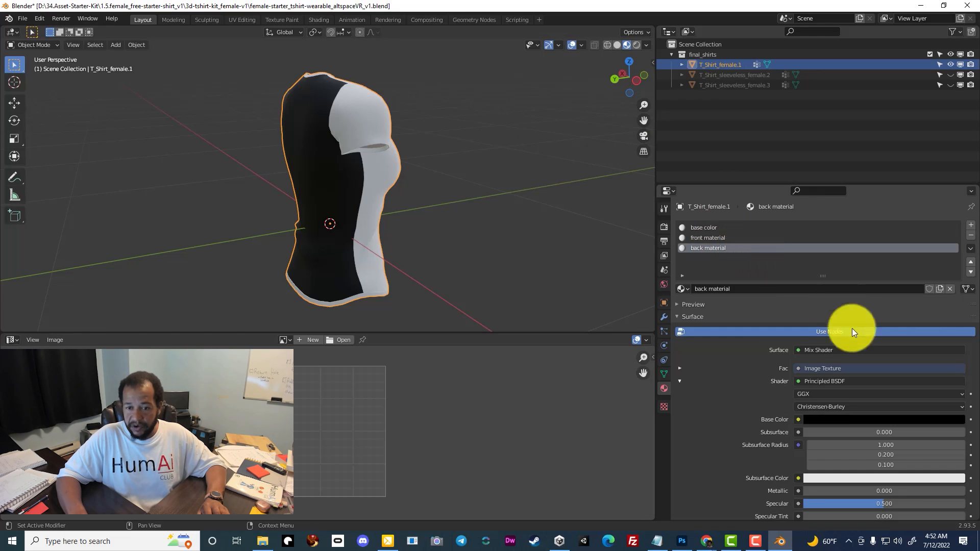
click(842, 419)
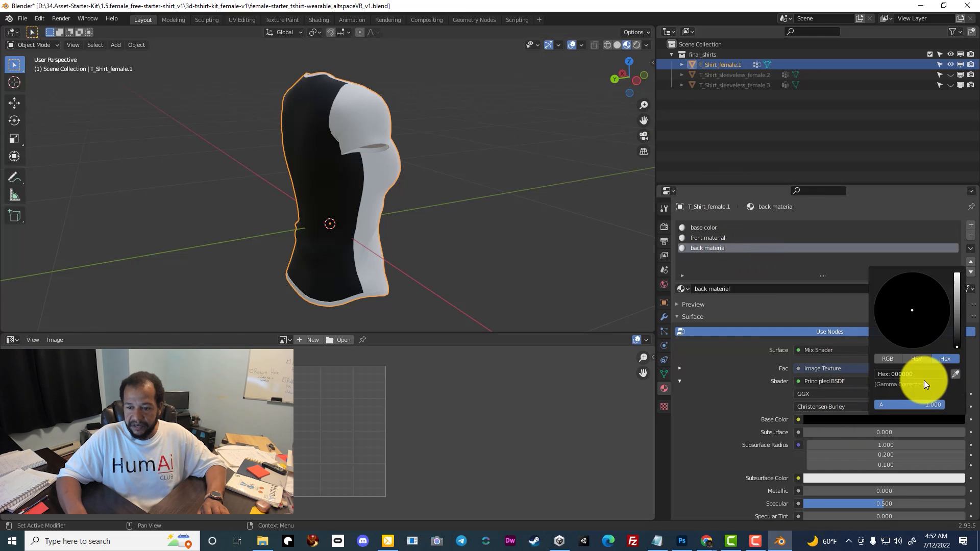
click(925, 374)
text(ffffff)
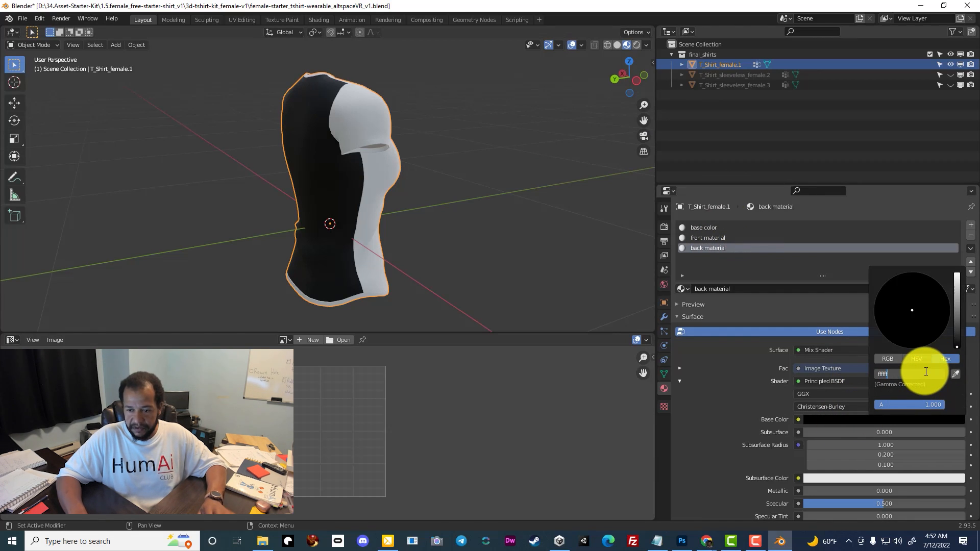
key(Return)
middle_drag(473, 166, 313, 160)
key(ctrl+s)
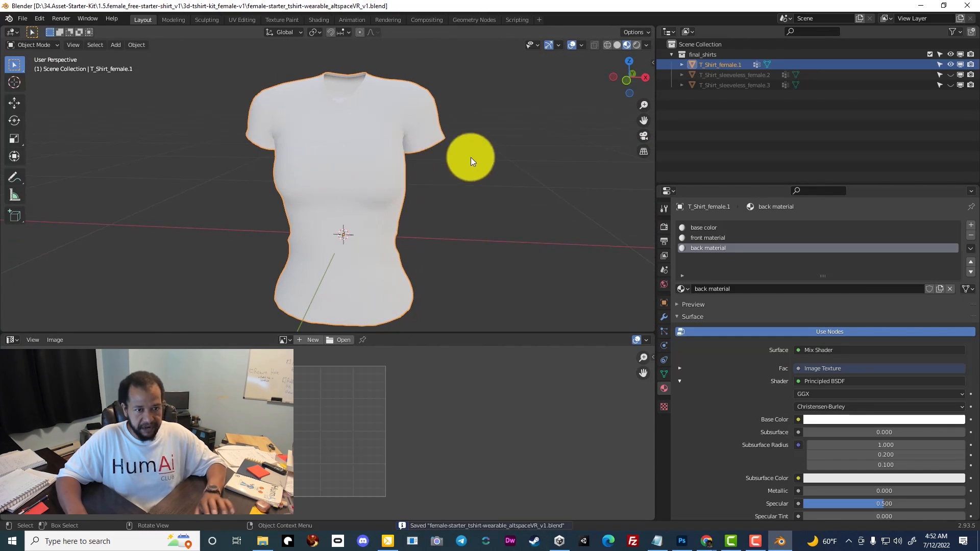
Step: Display the front material's nodes in the Shader Editor and check its UV Map node against the mesh's UV maps
click(703, 238)
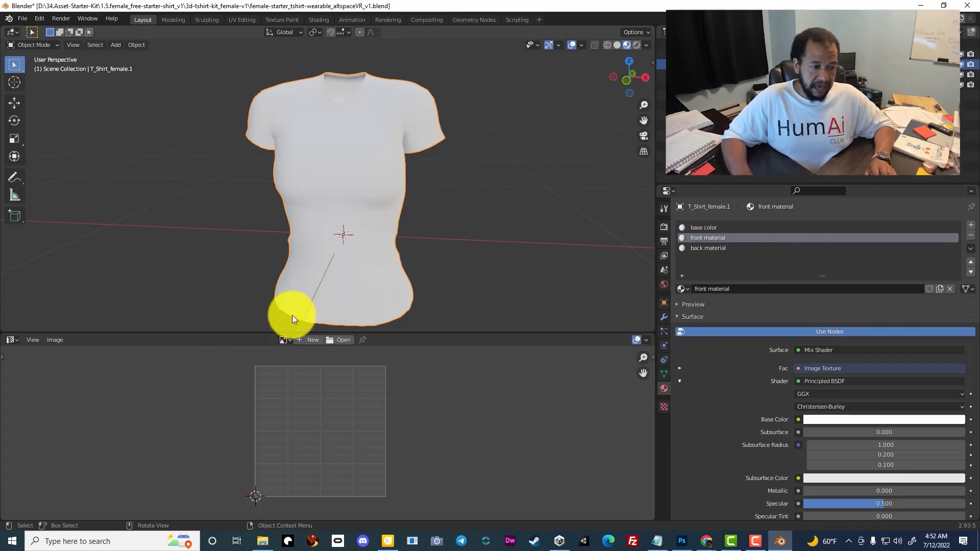
click(15, 341)
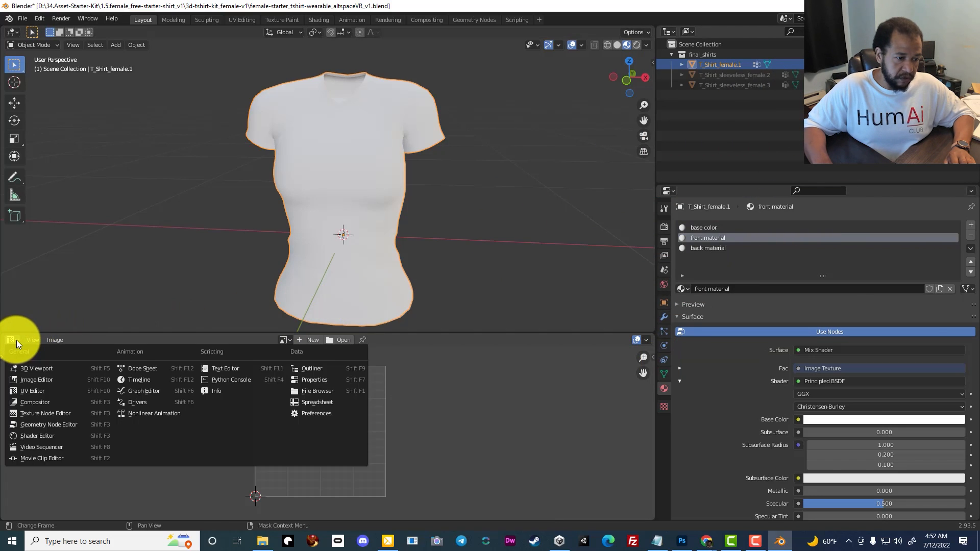
click(55, 434)
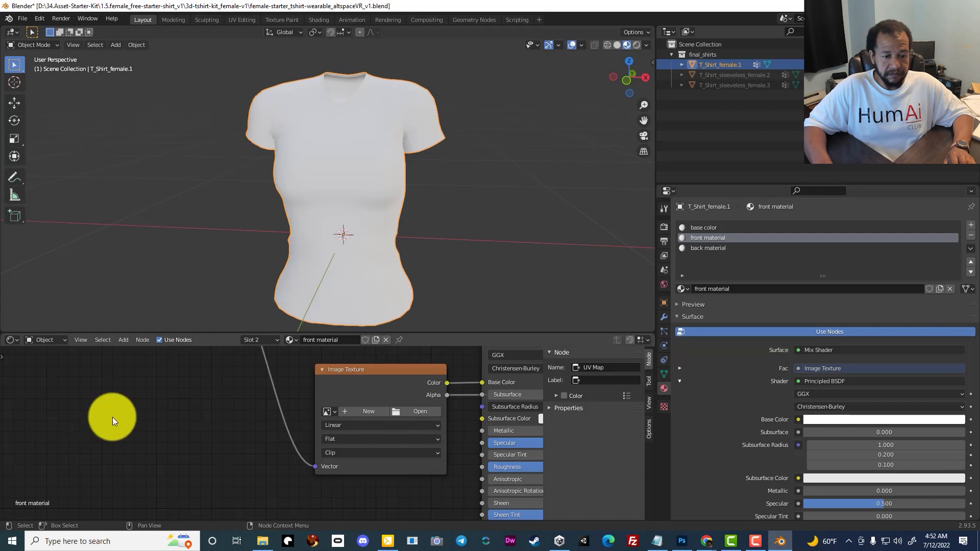
scroll(327, 389, down, 4)
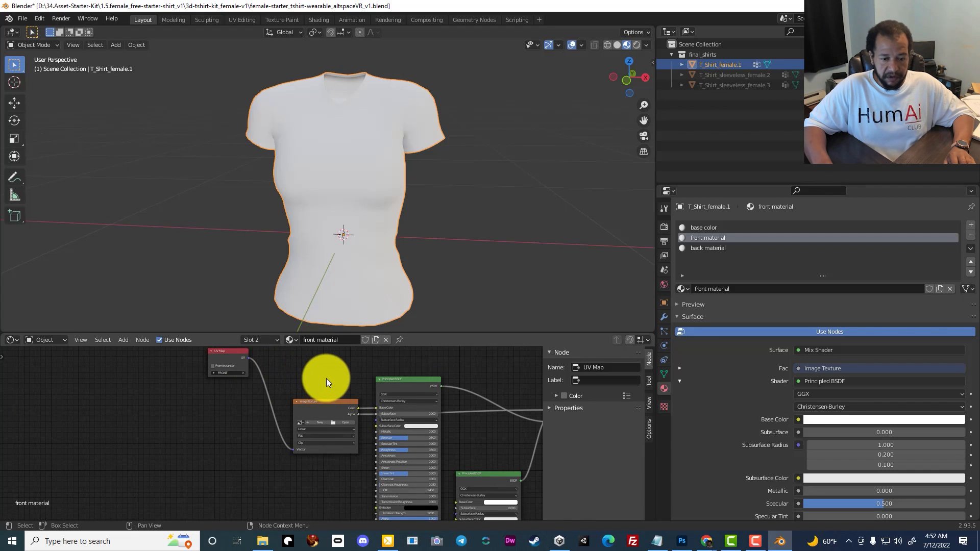
scroll(225, 361, up, 3)
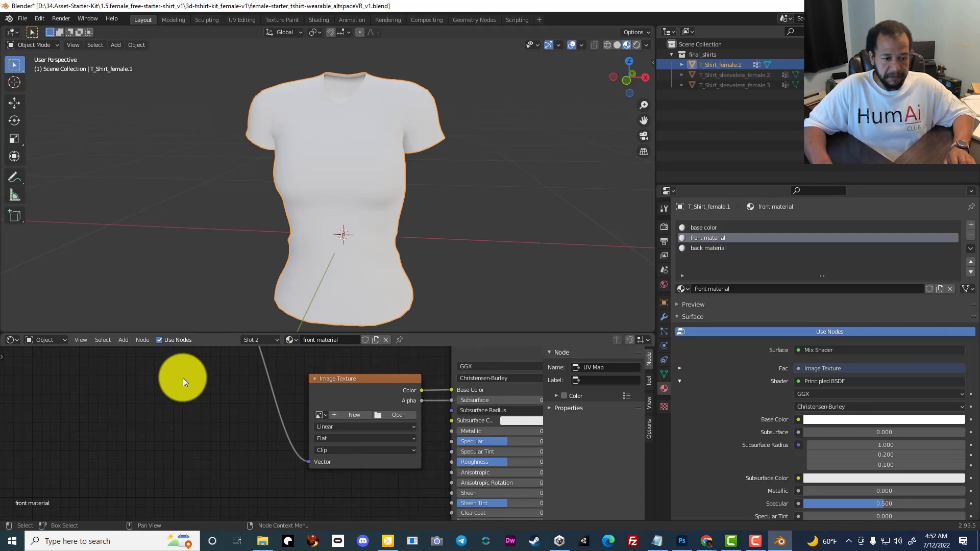
middle_drag(184, 377, 316, 404)
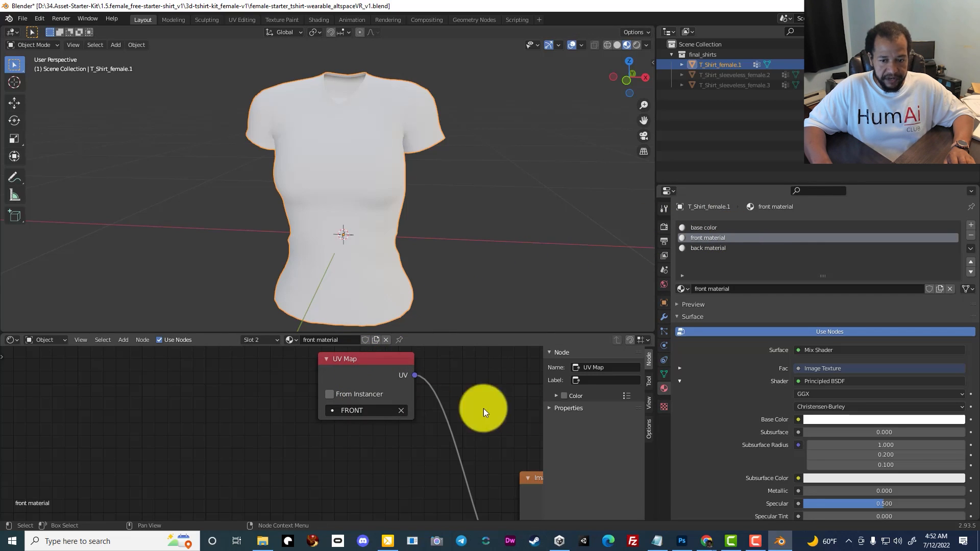
click(664, 375)
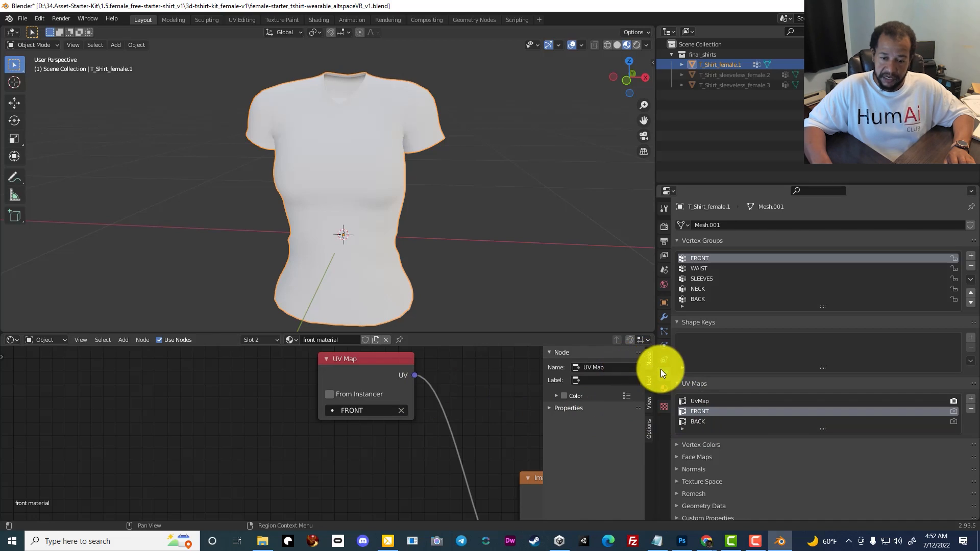
click(665, 387)
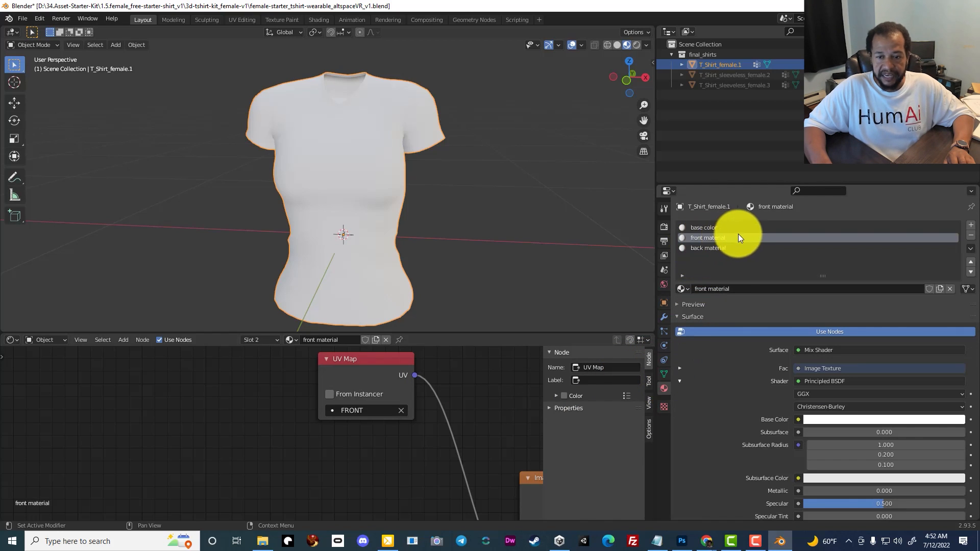
Step: Load exploring-learning-creating.png from the b.textures folder into the front material's Image Texture node and check the print on the shirt
scroll(492, 382, down, 1)
middle_drag(507, 409, 286, 367)
middle_drag(346, 416, 401, 363)
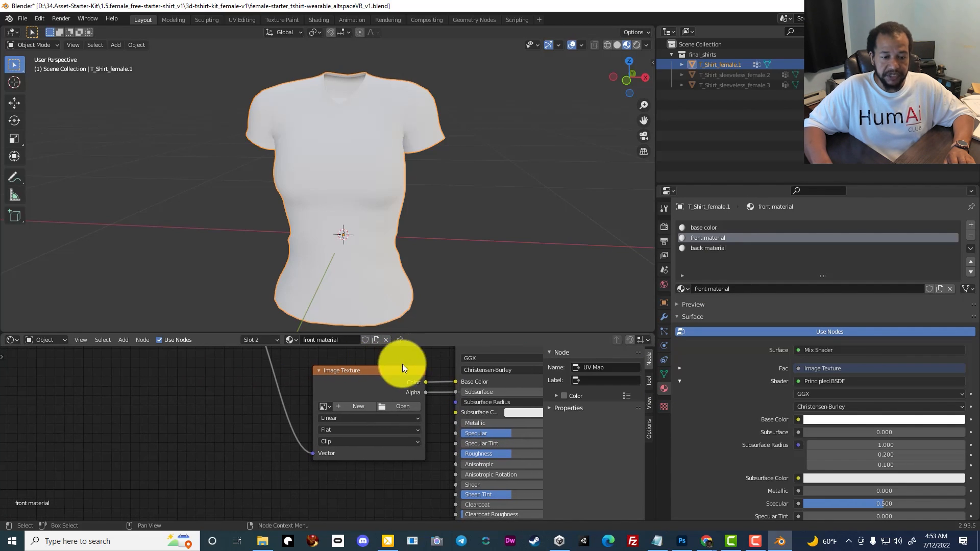
click(407, 406)
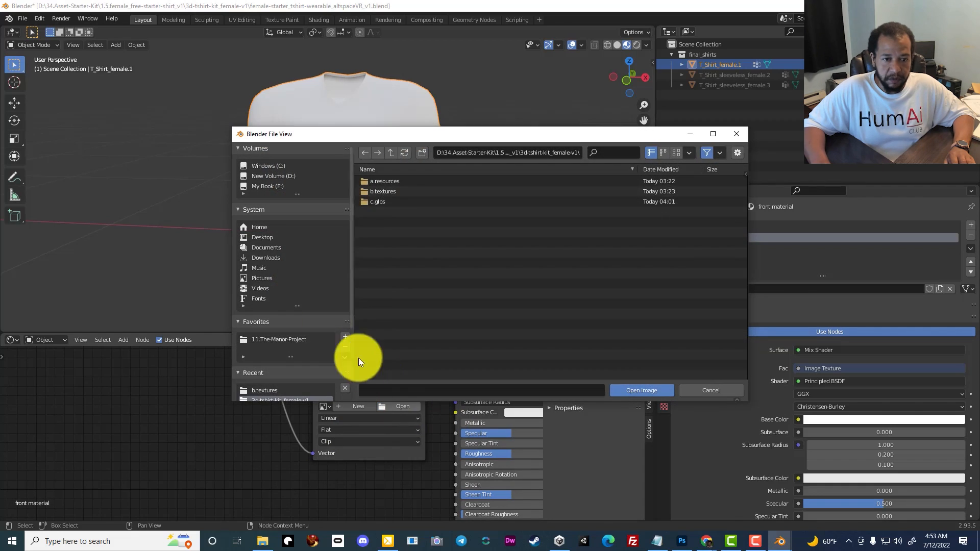
double_click(397, 190)
click(401, 182)
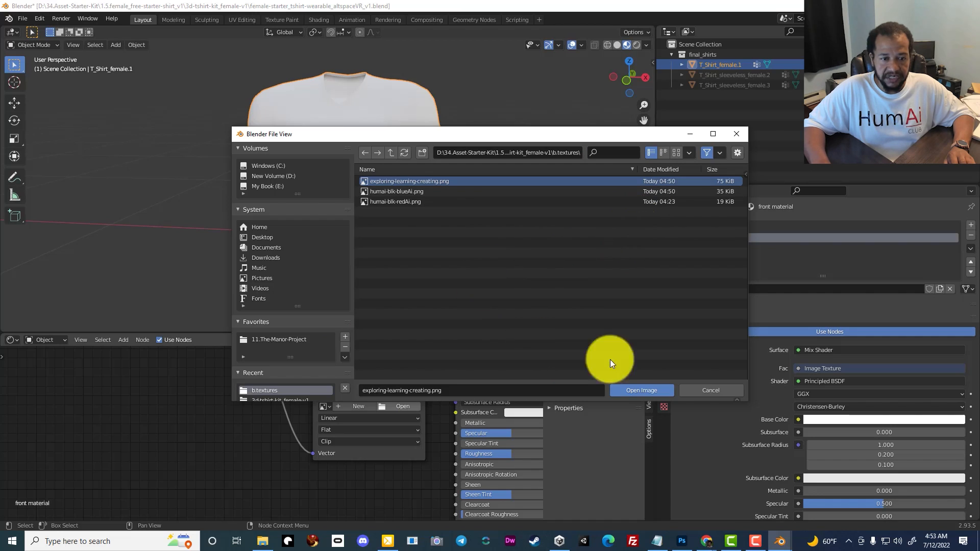
click(654, 391)
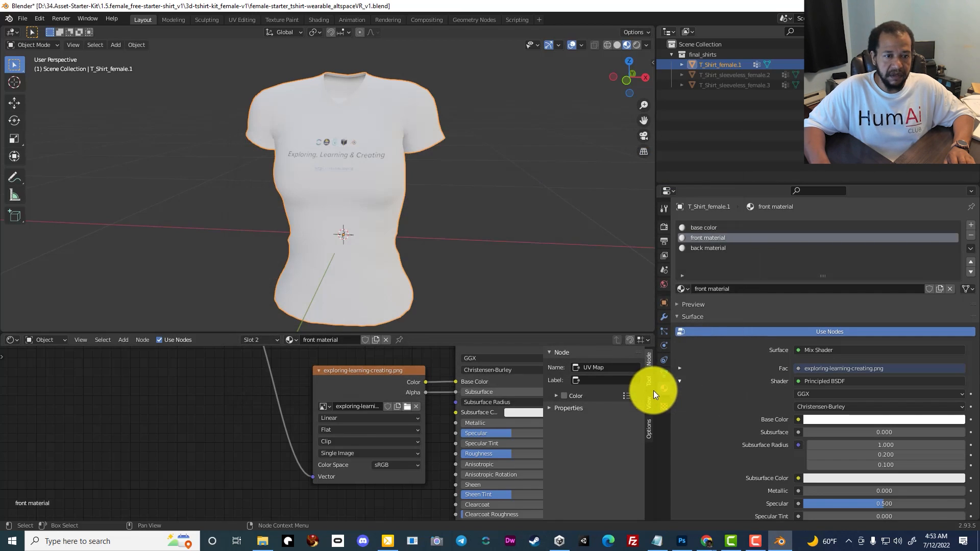
scroll(331, 148, up, 3)
mouse_move(338, 144)
middle_down()
mouse_move(348, 155)
mouse_move(256, 153)
mouse_move(353, 162)
mouse_move(344, 155)
middle_up()
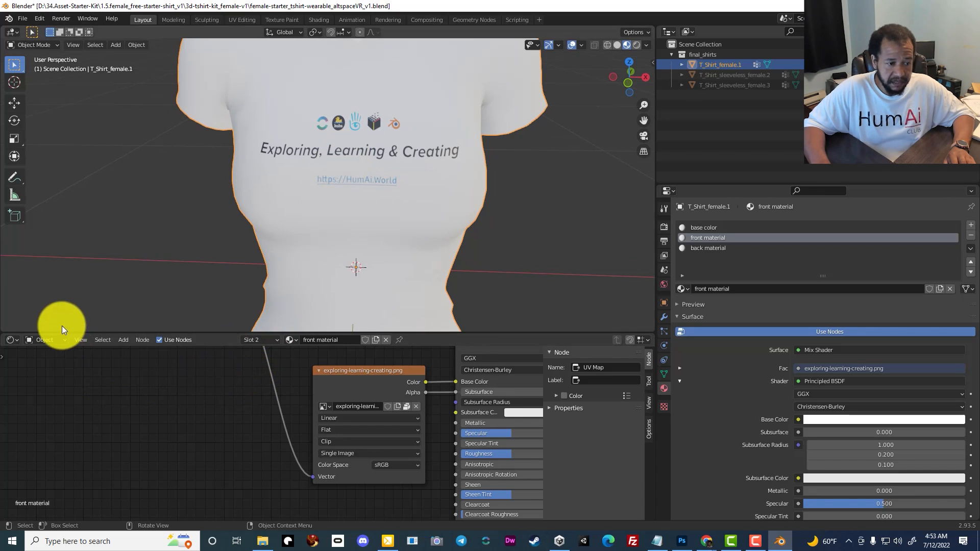
Step: Open the UV Editor and, in Edit Mode, select the FRONT vertex group's faces with the FRONT UV map active
click(13, 339)
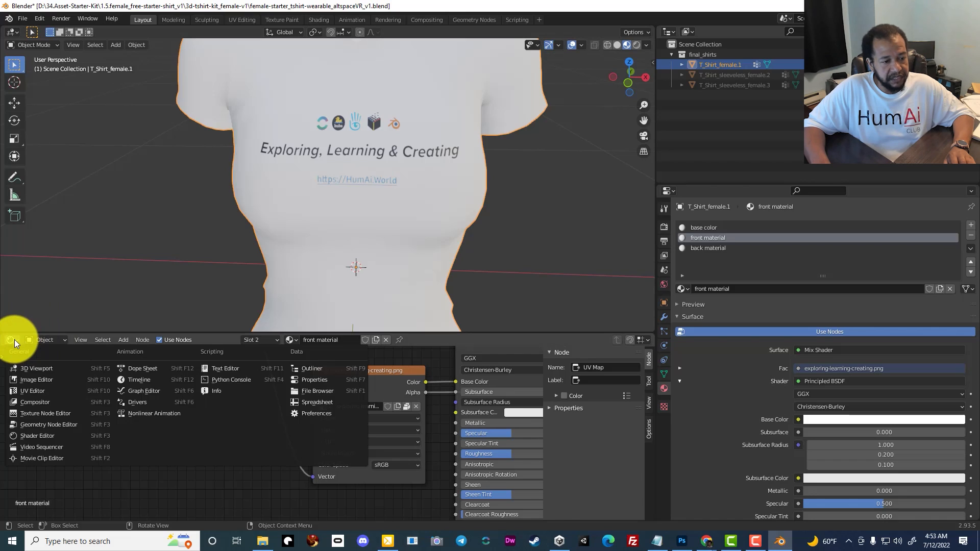
click(26, 391)
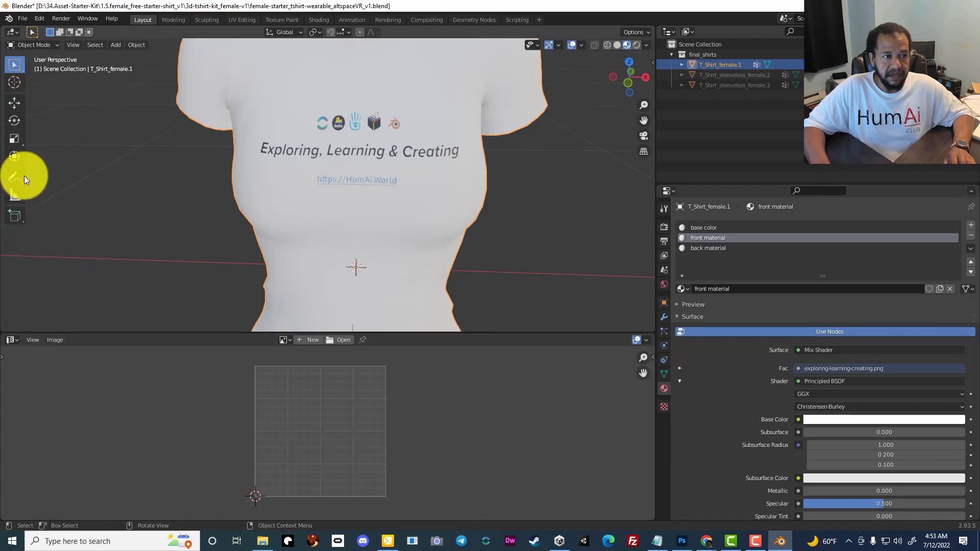
click(48, 45)
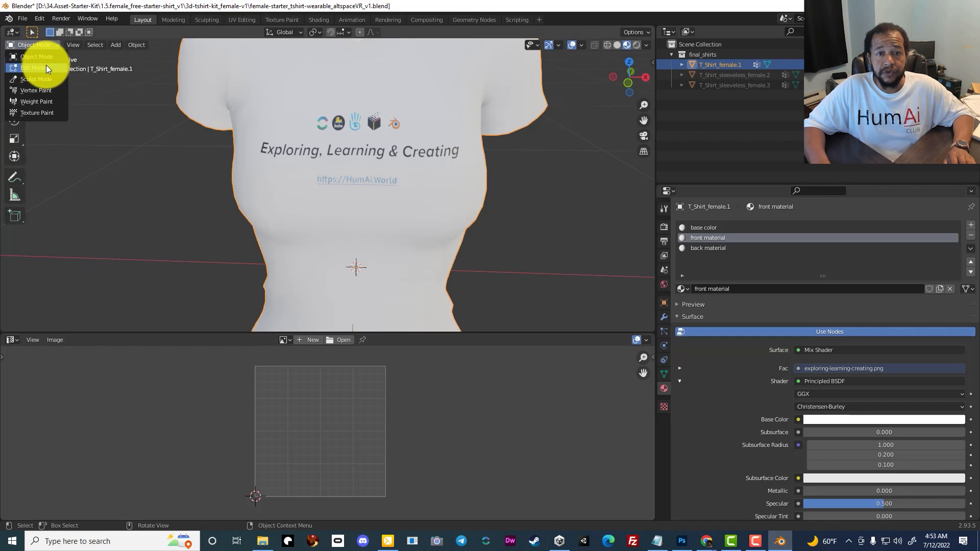
click(46, 65)
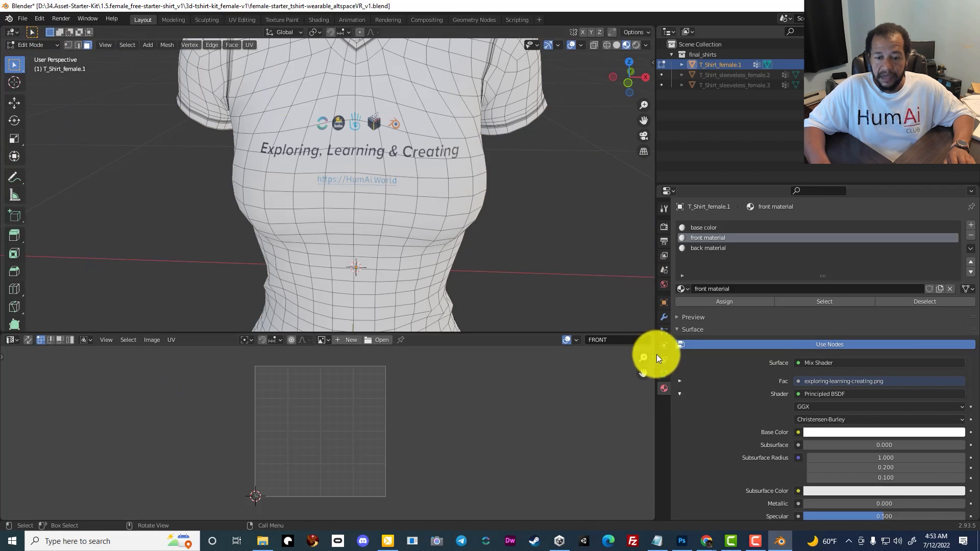
click(665, 373)
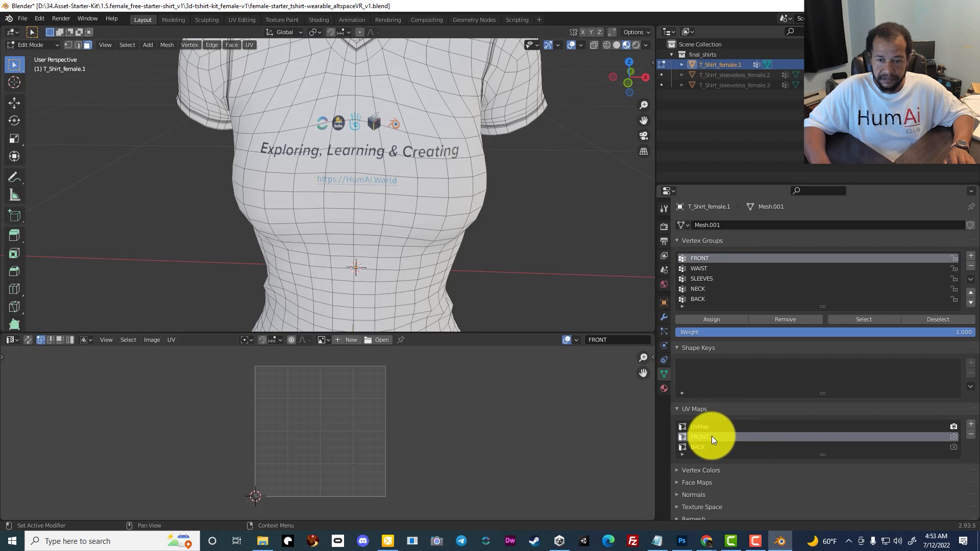
click(847, 319)
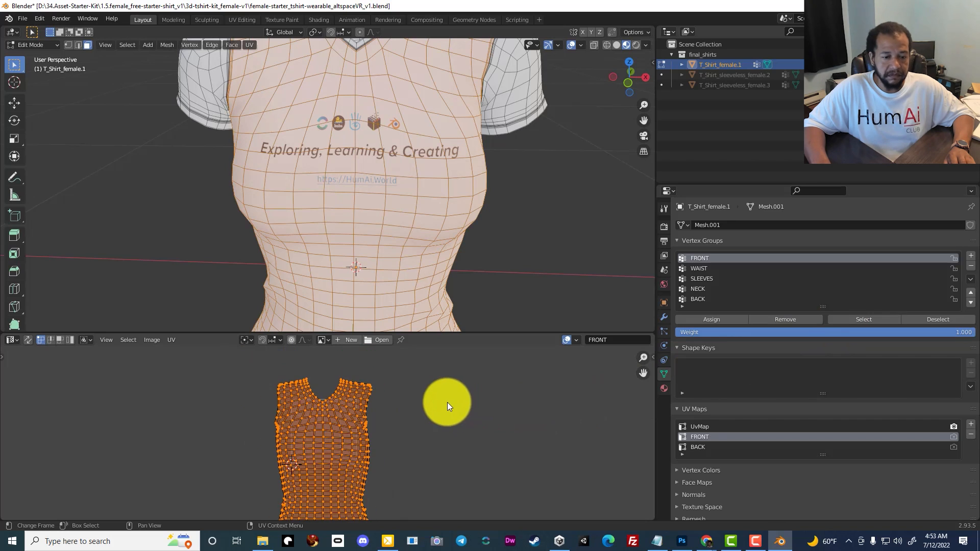
Step: Scale all the front UVs down to about 0.85 to enlarge the print on the shirt
key(alt+a)
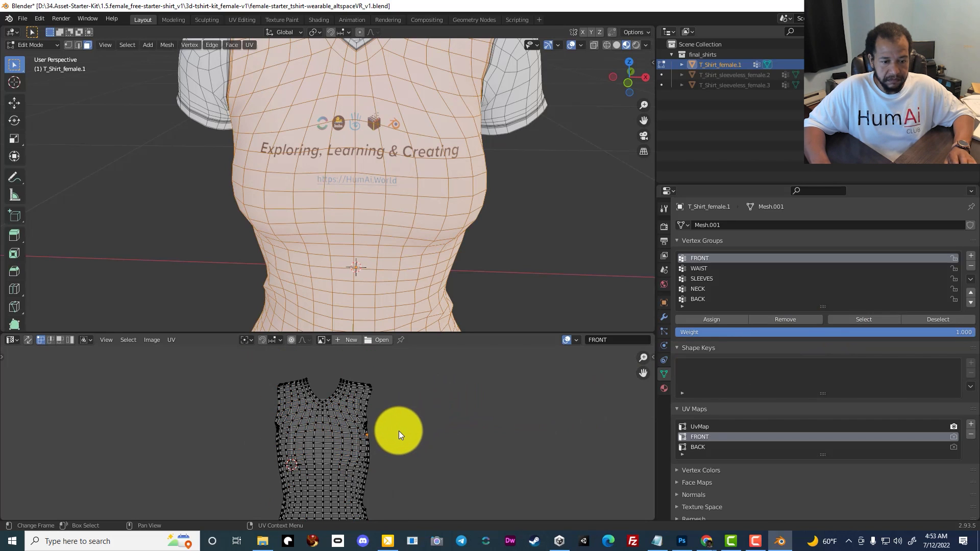
key(a)
key(s)
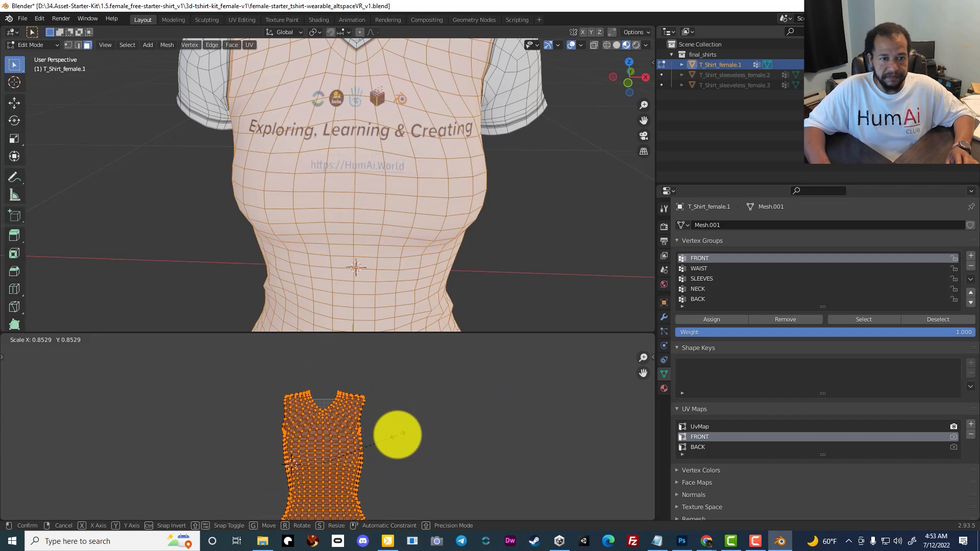
click(397, 434)
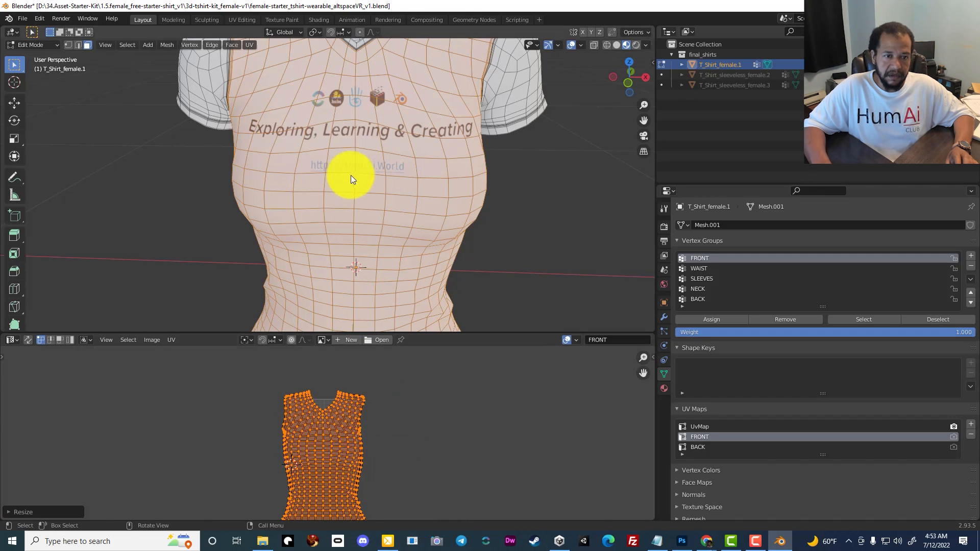
middle_drag(350, 175, 363, 150)
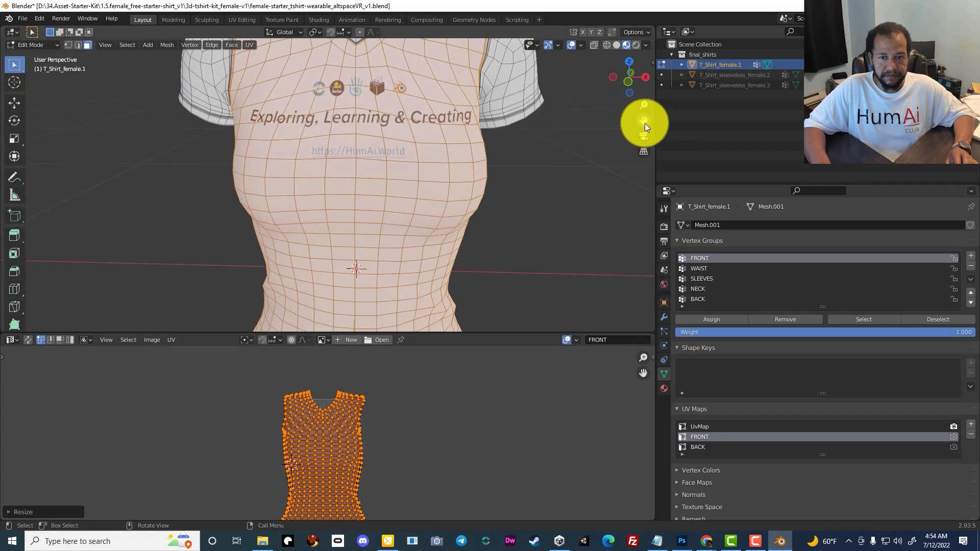
drag(644, 124, 639, 193)
middle_drag(455, 179, 362, 177)
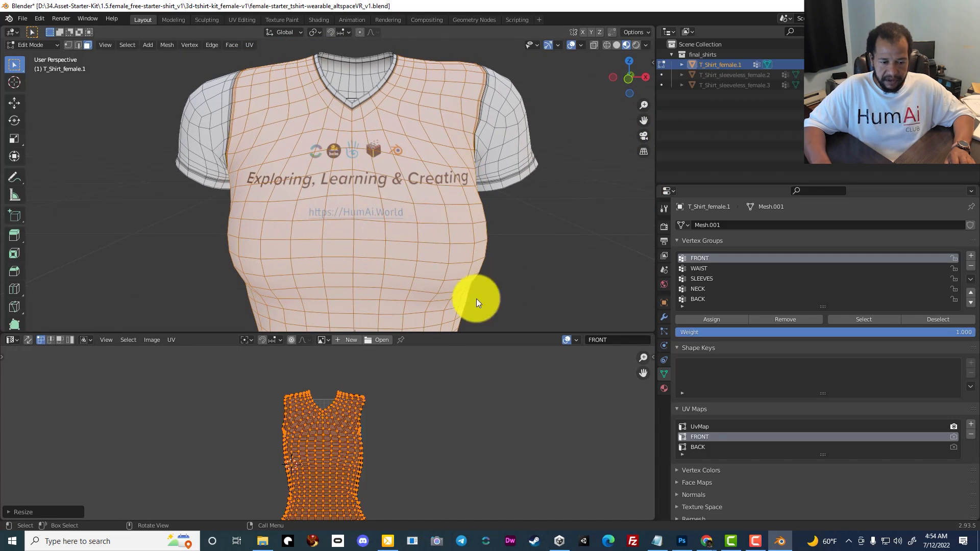
Step: Move all the front UVs about 0.02 in X and 0.20 in Y to lower the print on the chest
click(409, 417)
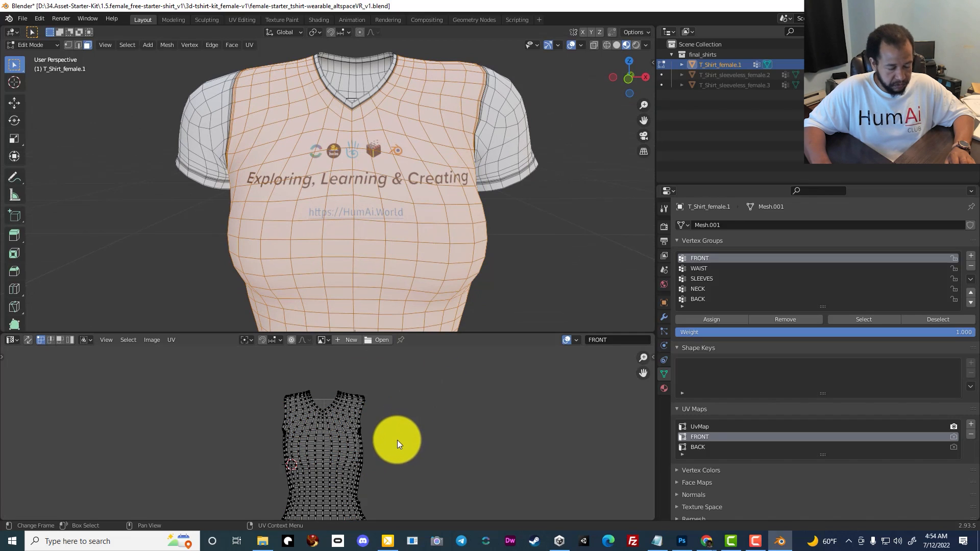
key(a)
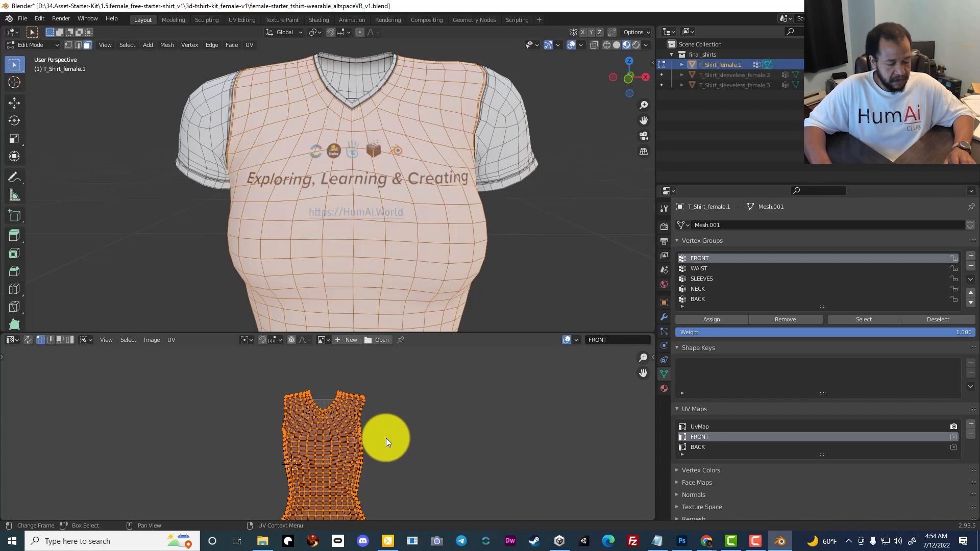
key(g)
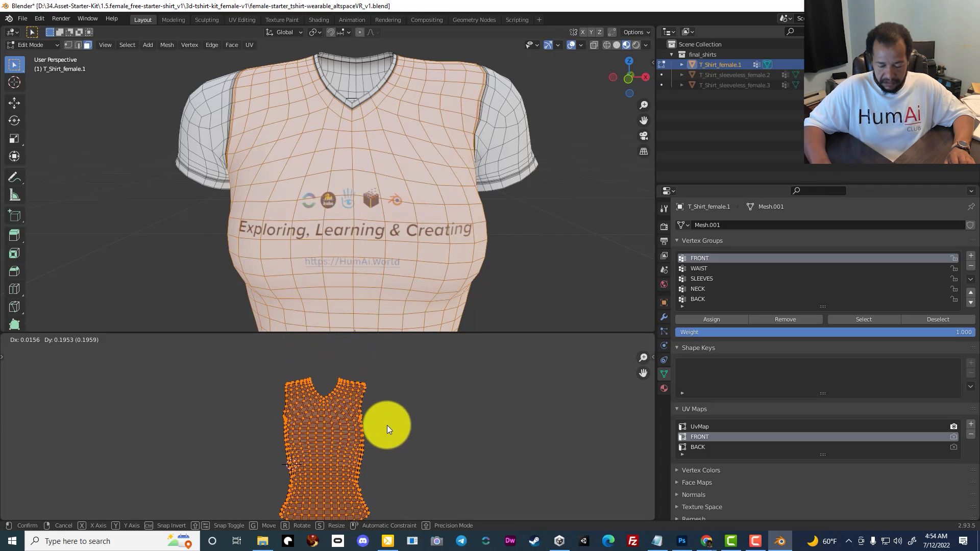
click(387, 425)
scroll(499, 223, down, 3)
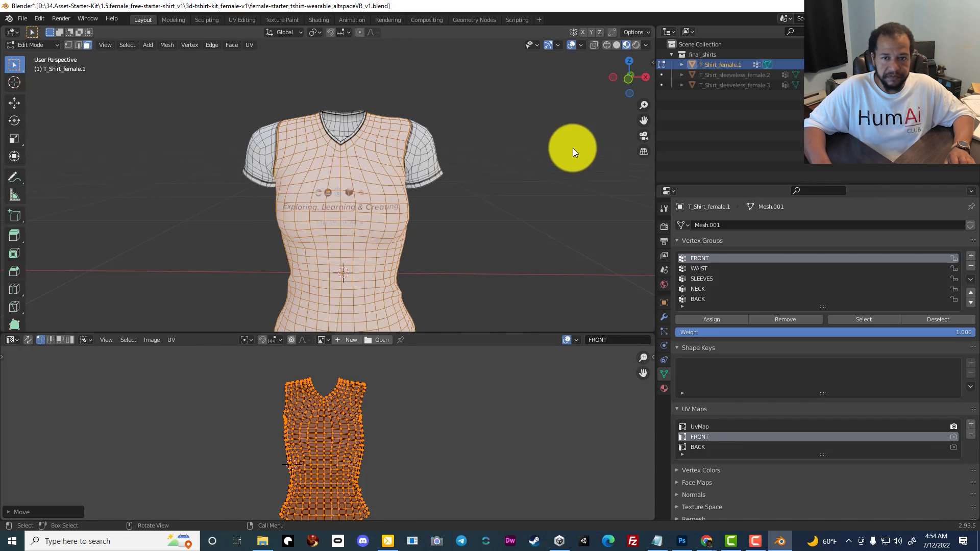
drag(643, 121, 648, 77)
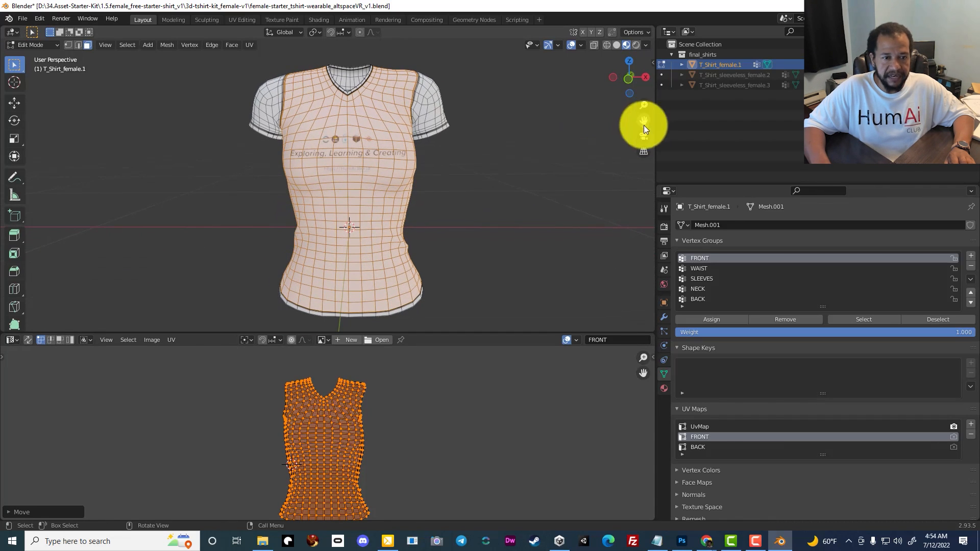
Step: Scale all the front UVs down very slightly to make the print a touch larger
click(389, 449)
key(a)
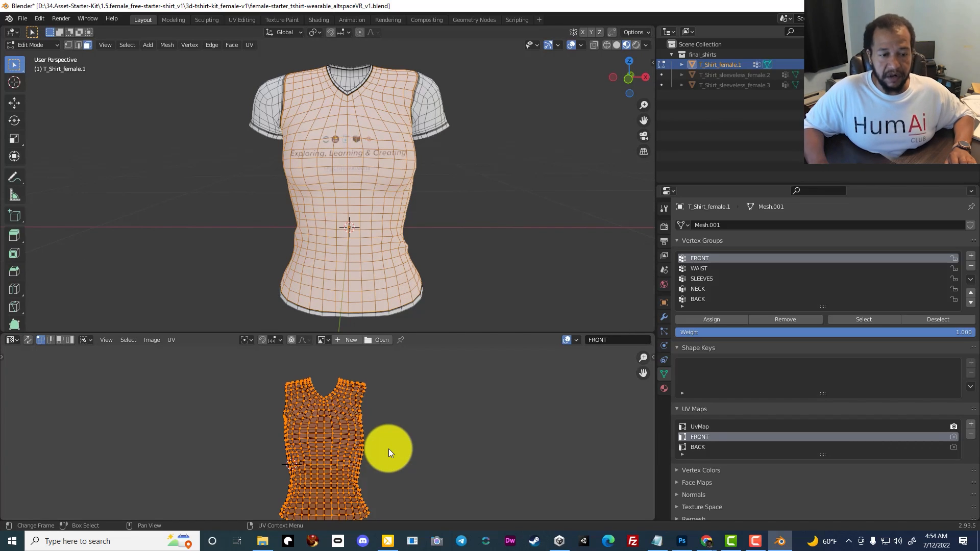
key(s)
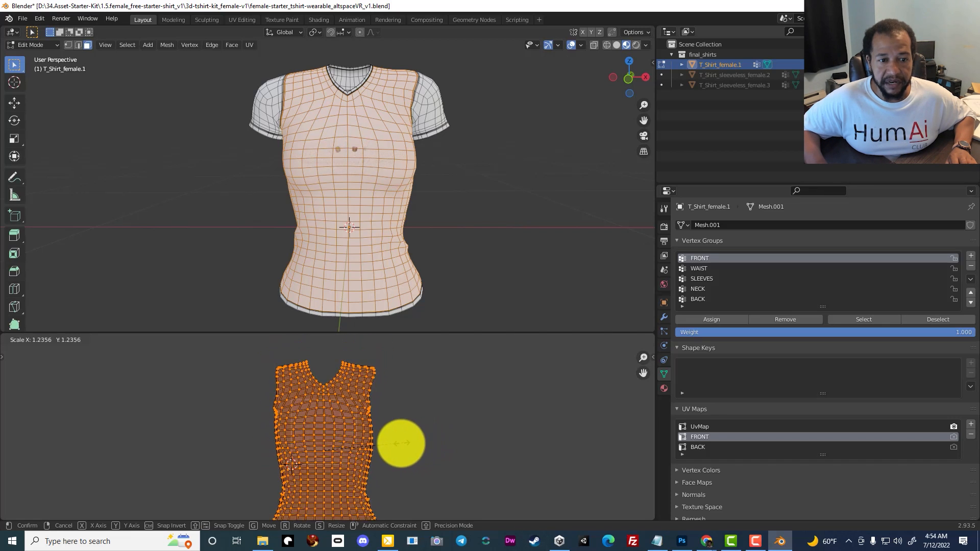
click(386, 446)
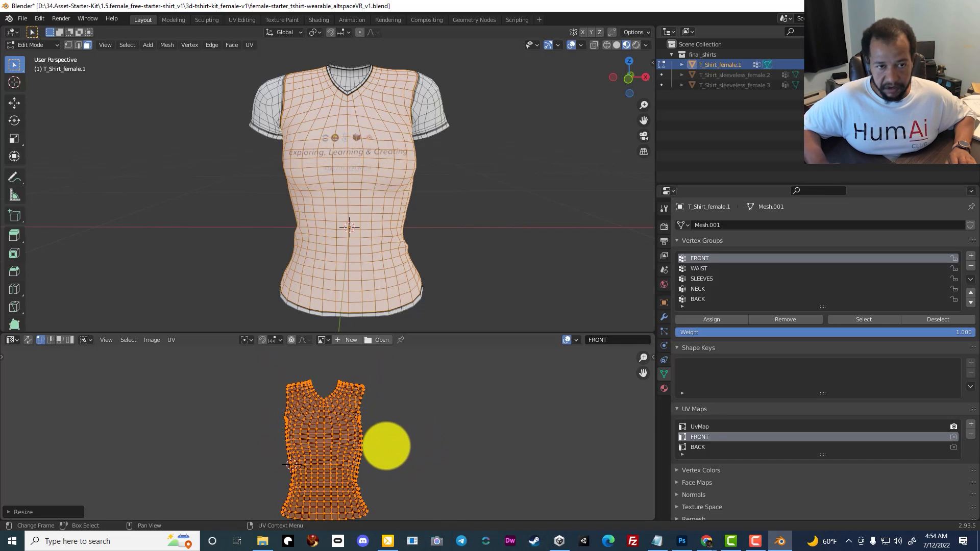
Step: Move the front UVs upward so the print sits near the shirt's hem, and check the placement in Object Mode
key(g)
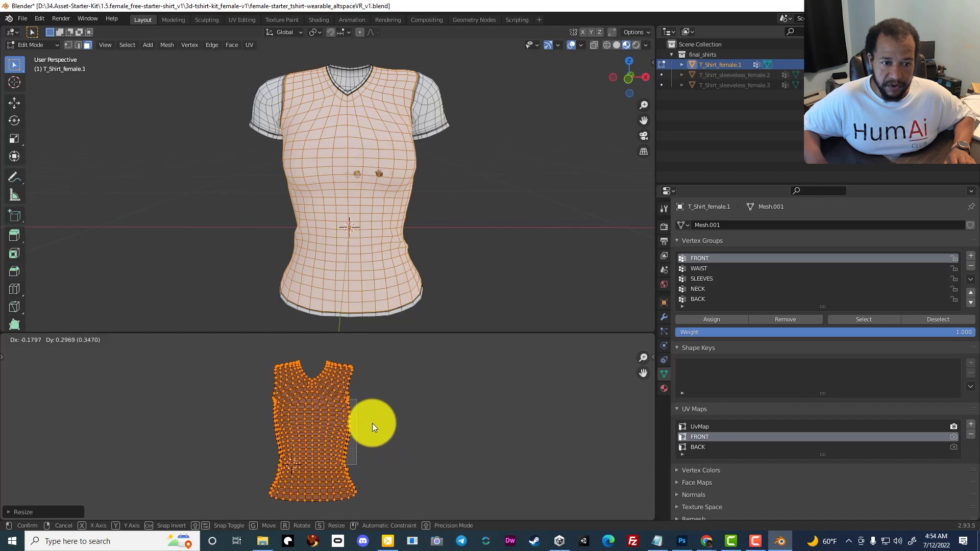
click(385, 379)
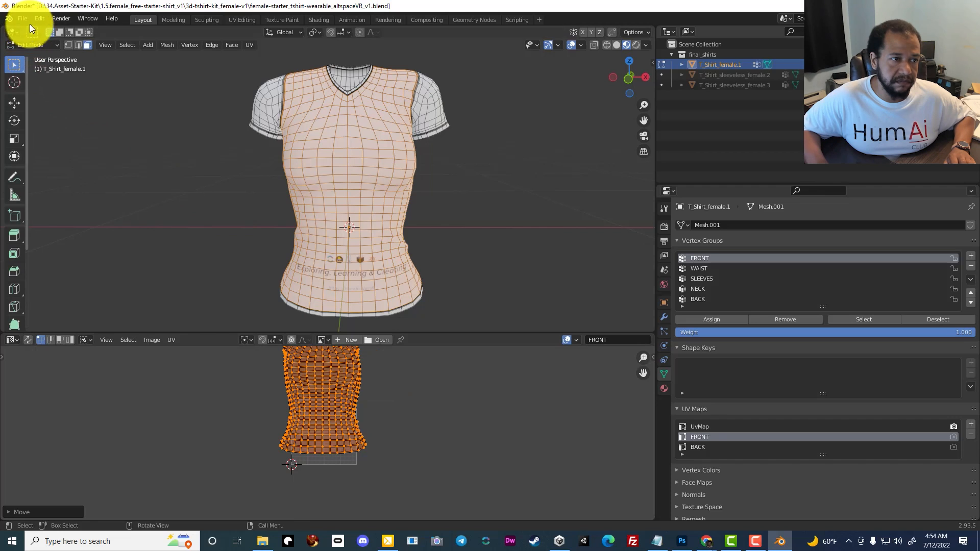
click(34, 42)
click(34, 57)
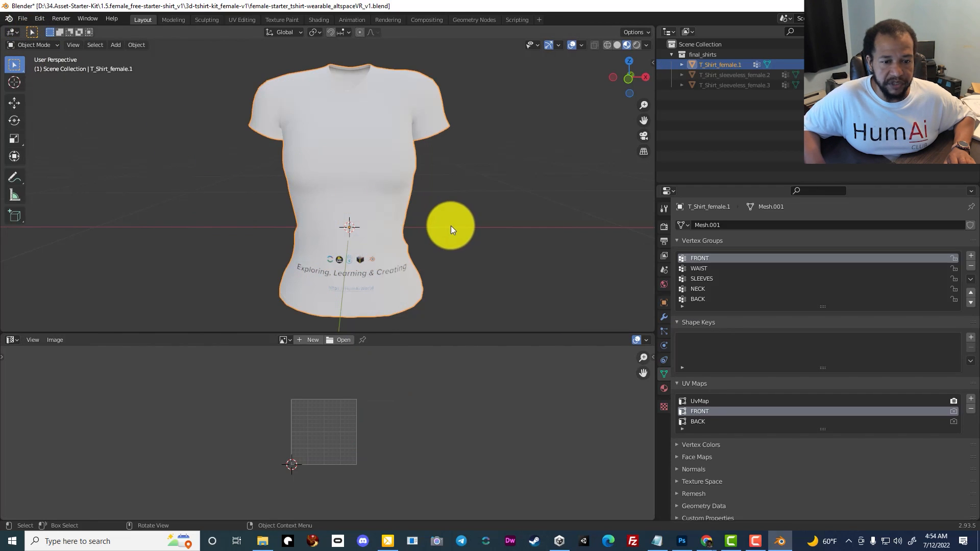
drag(633, 122, 639, 64)
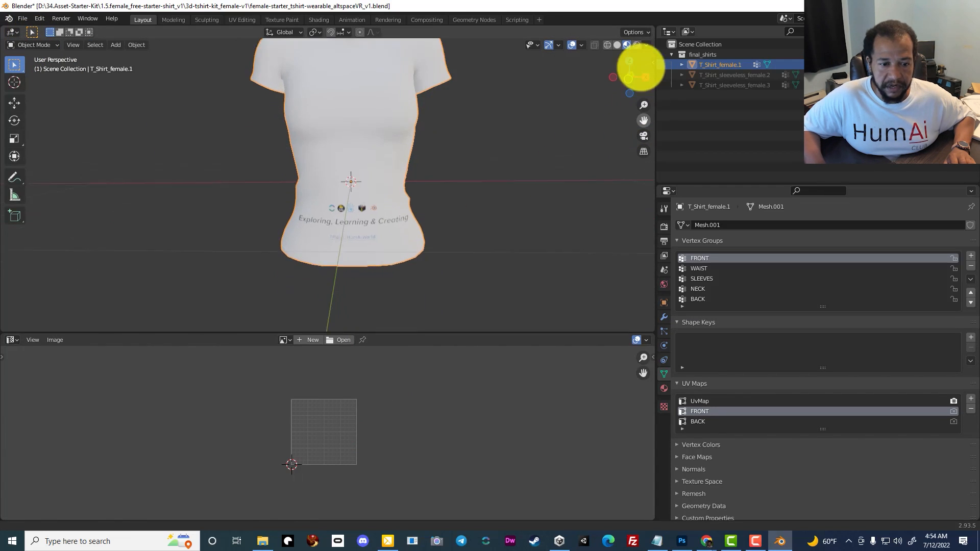
scroll(223, 250, up, 4)
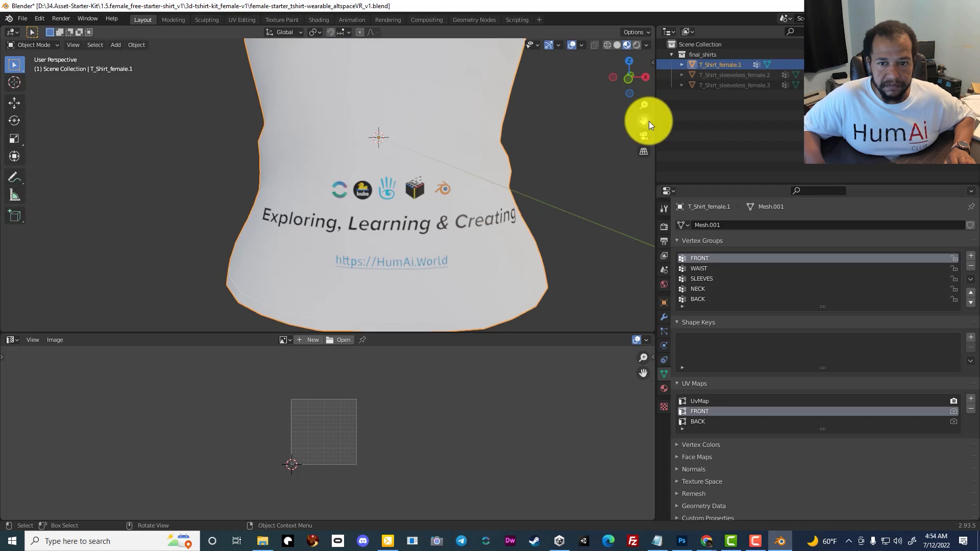
scroll(510, 196, down, 5)
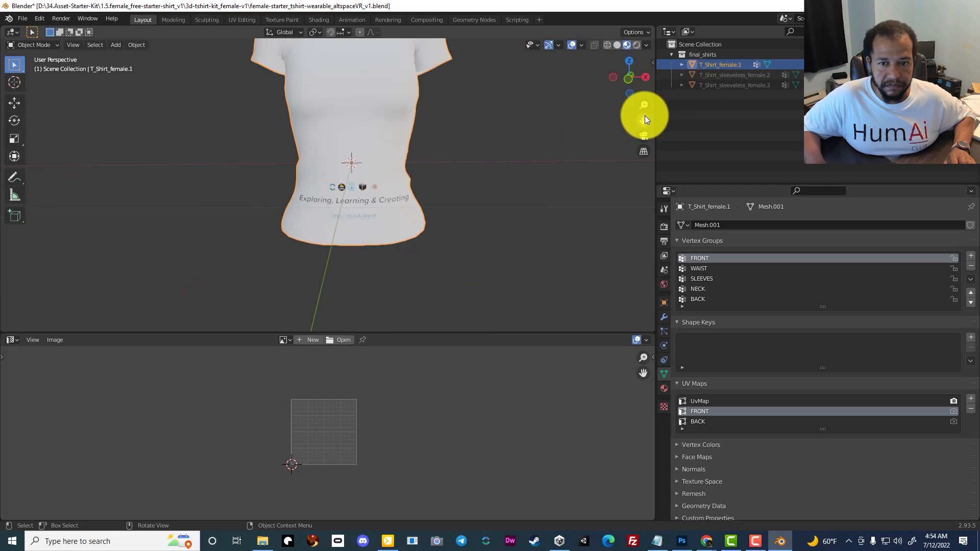
drag(644, 118, 631, 187)
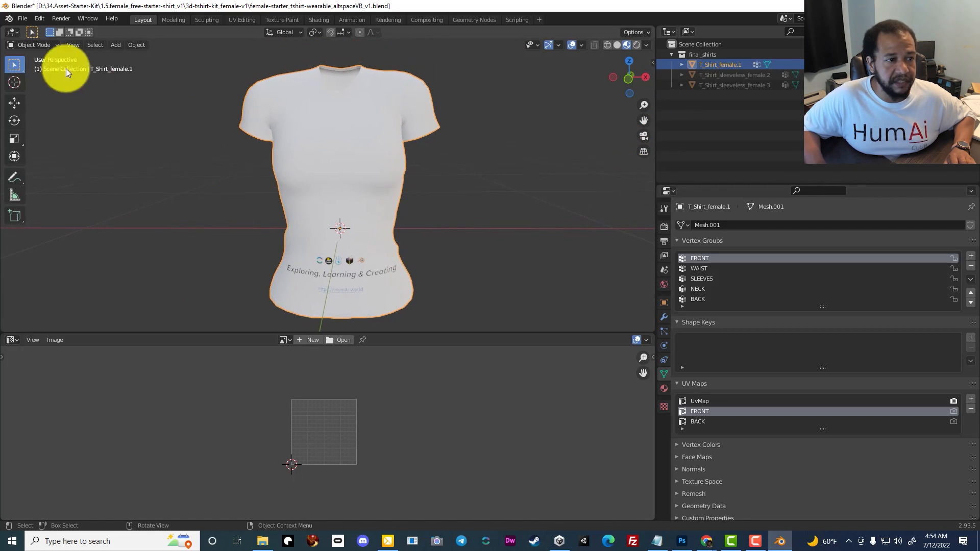
Step: Move the front UVs down in Edit Mode so the print sits centred across the chest, and check it in Object Mode
click(49, 45)
click(44, 65)
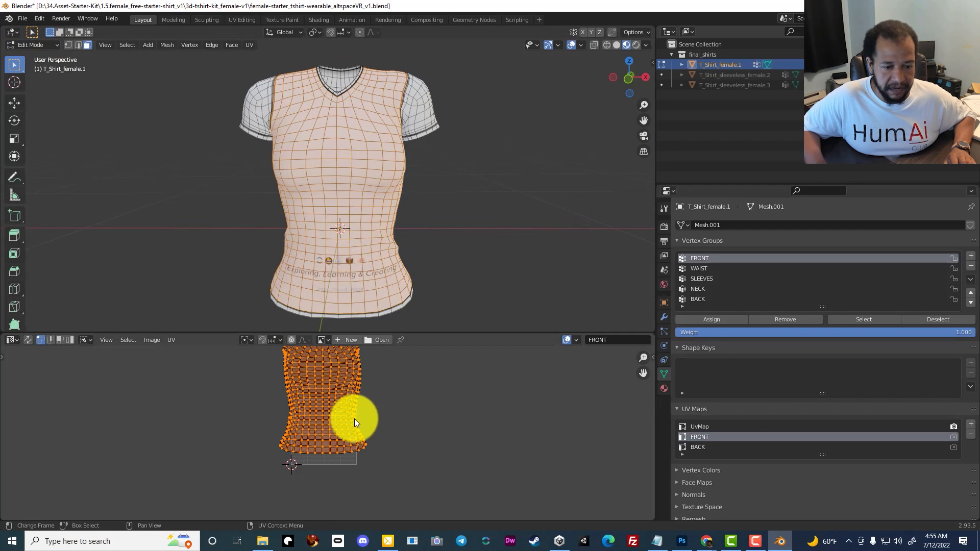
key(g)
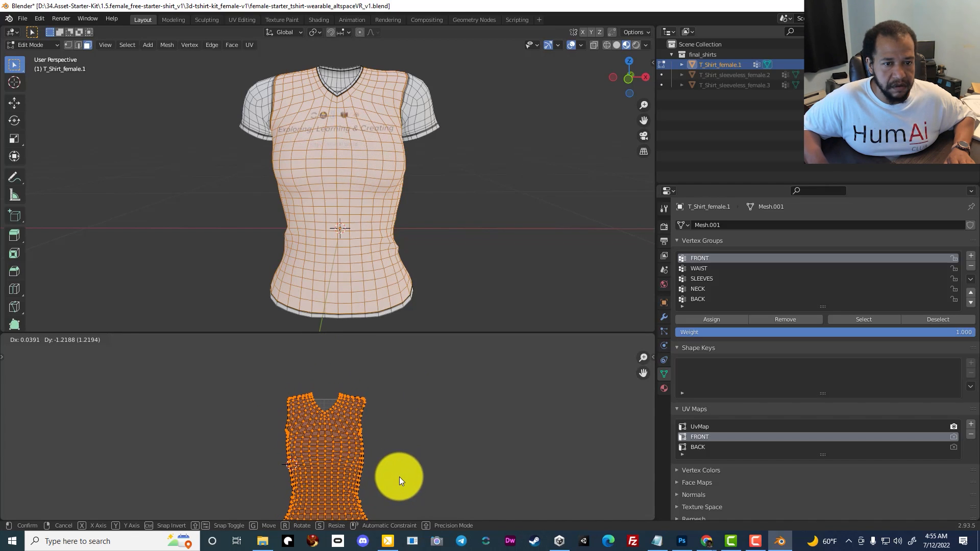
click(355, 516)
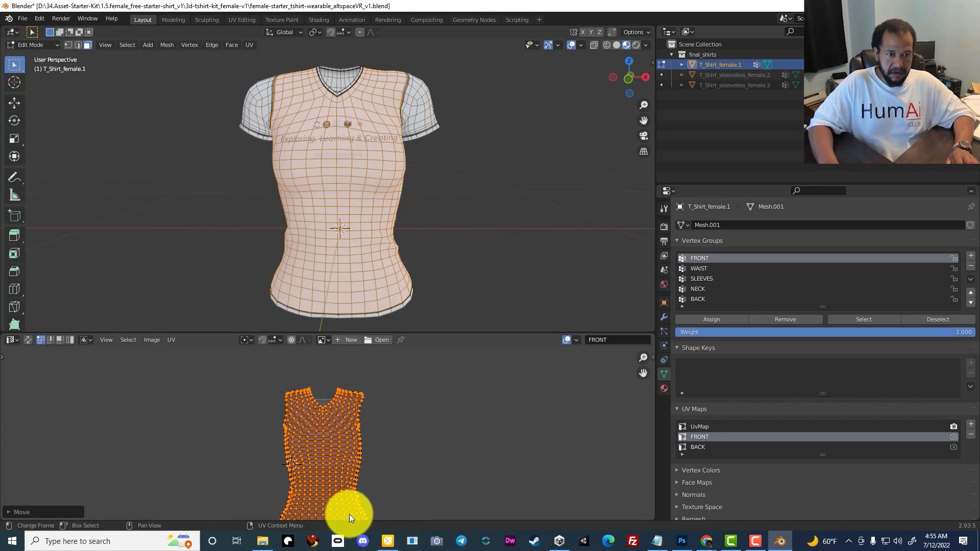
click(49, 45)
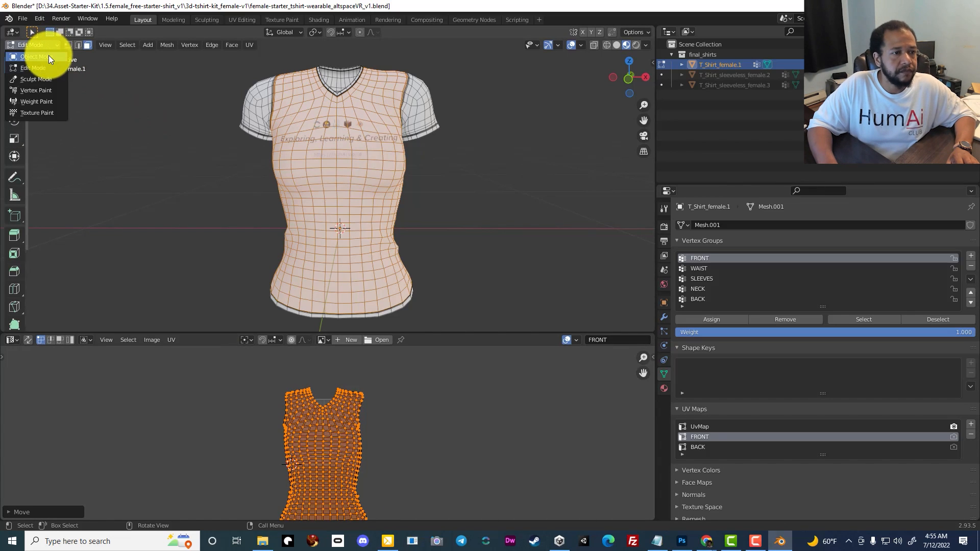
click(48, 56)
scroll(432, 137, up, 5)
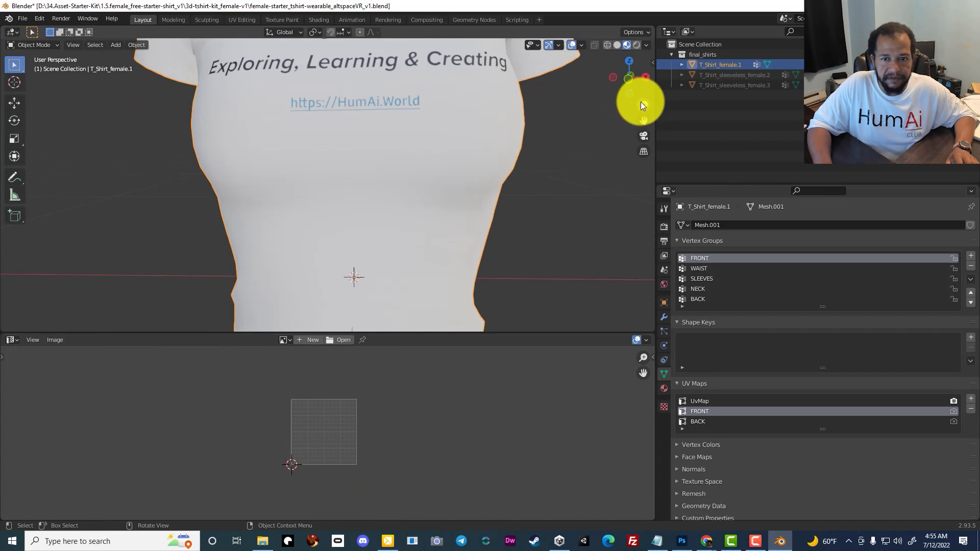
drag(641, 119, 643, 184)
scroll(401, 101, down, 1)
Step: View the shirt from behind and show the back material's nodes in the Shader Editor
middle_drag(401, 100, 165, 103)
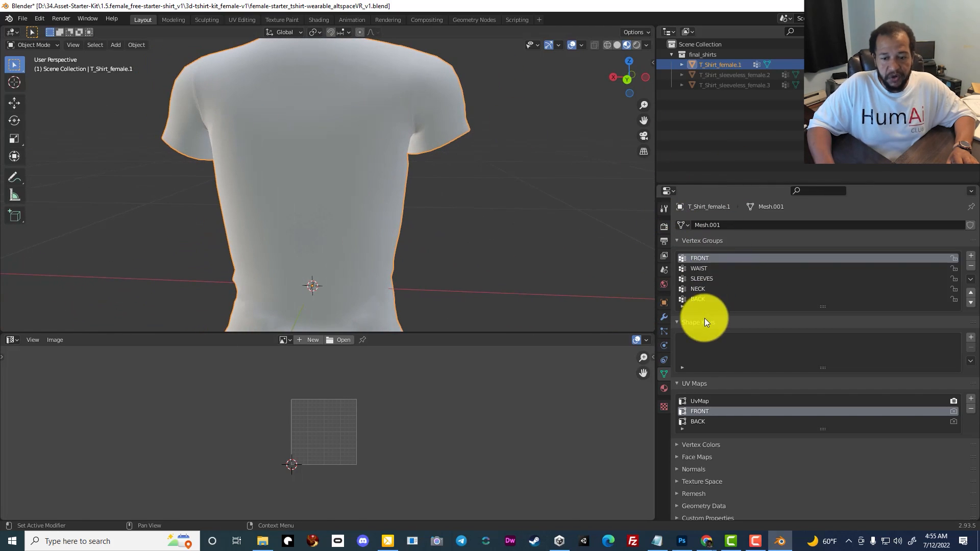
click(663, 389)
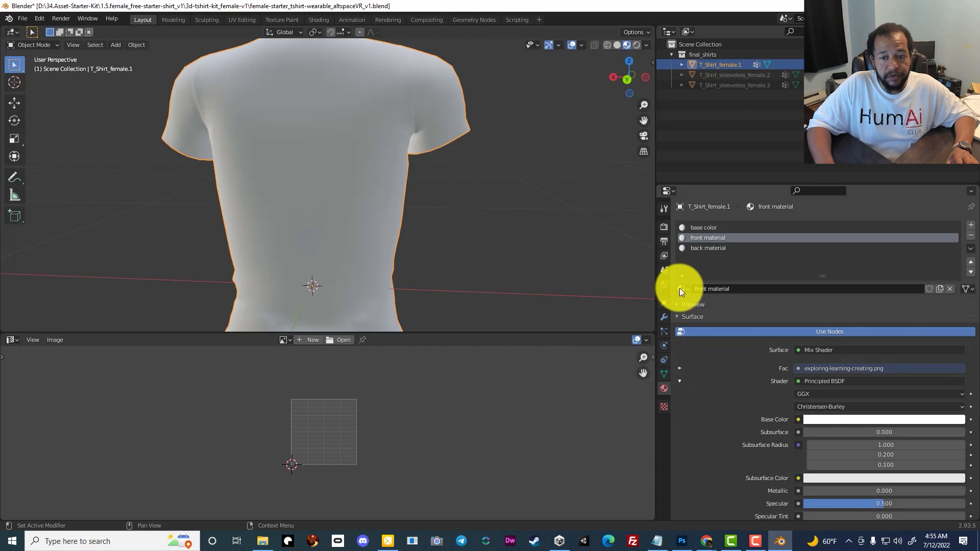
click(703, 249)
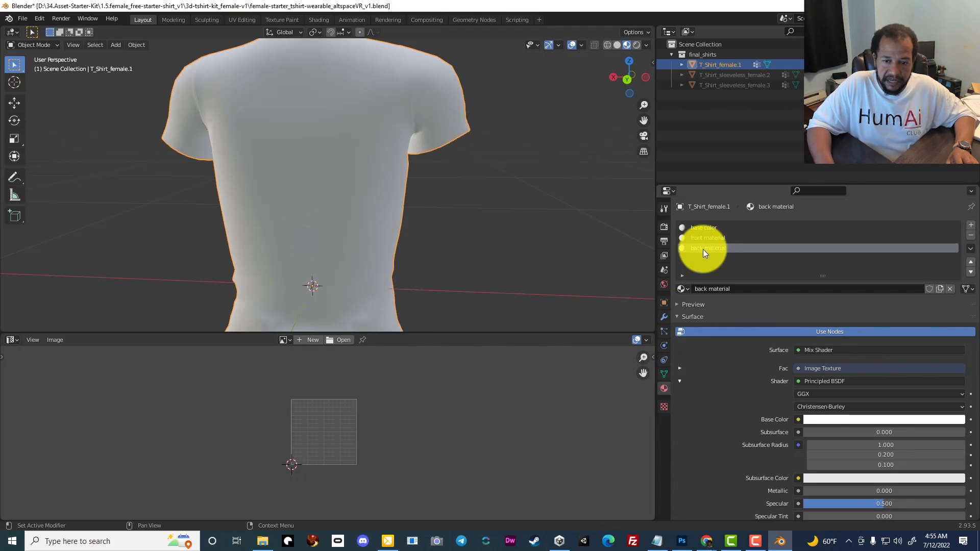
click(11, 340)
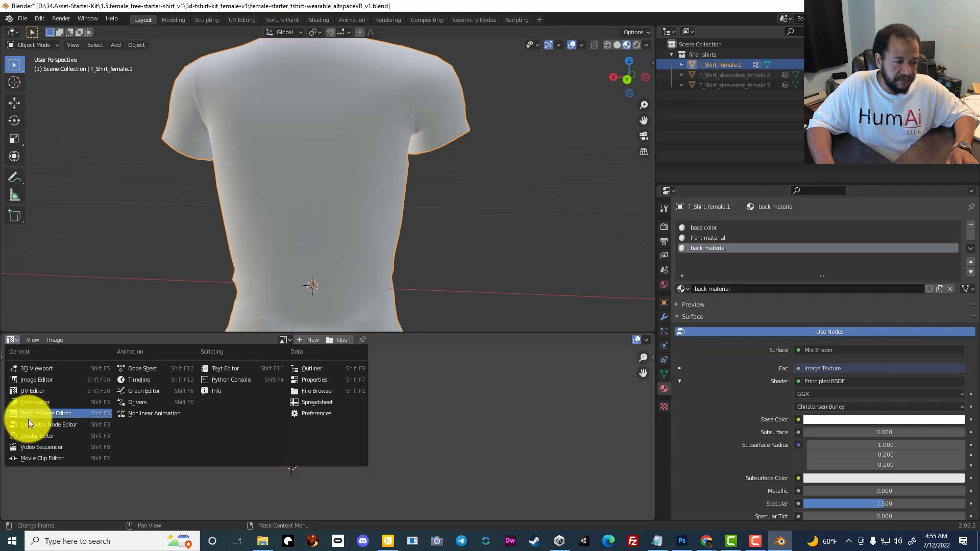
click(29, 439)
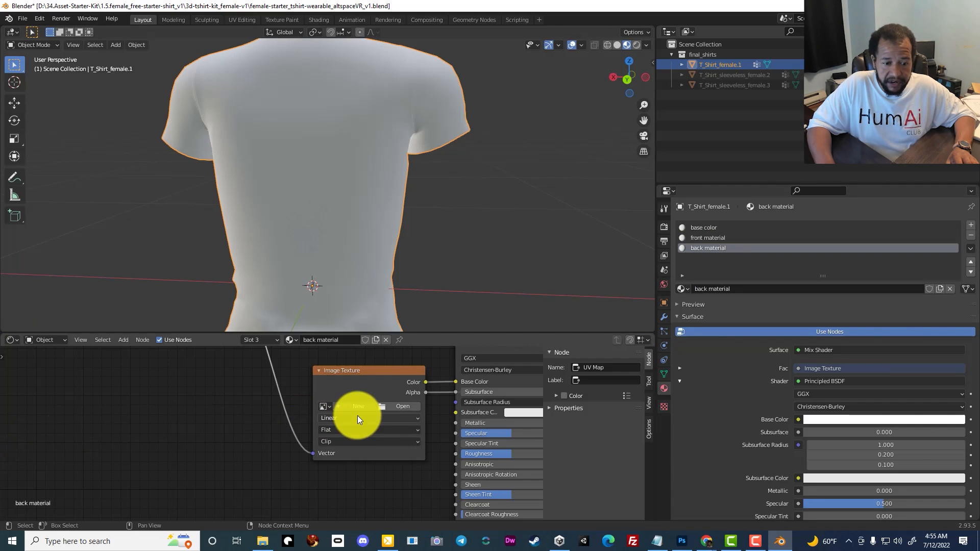
Step: Check the UV Map node of the back material and make BACK the shirt's active UV map
scroll(203, 382, down, 3)
scroll(202, 357, down, 1)
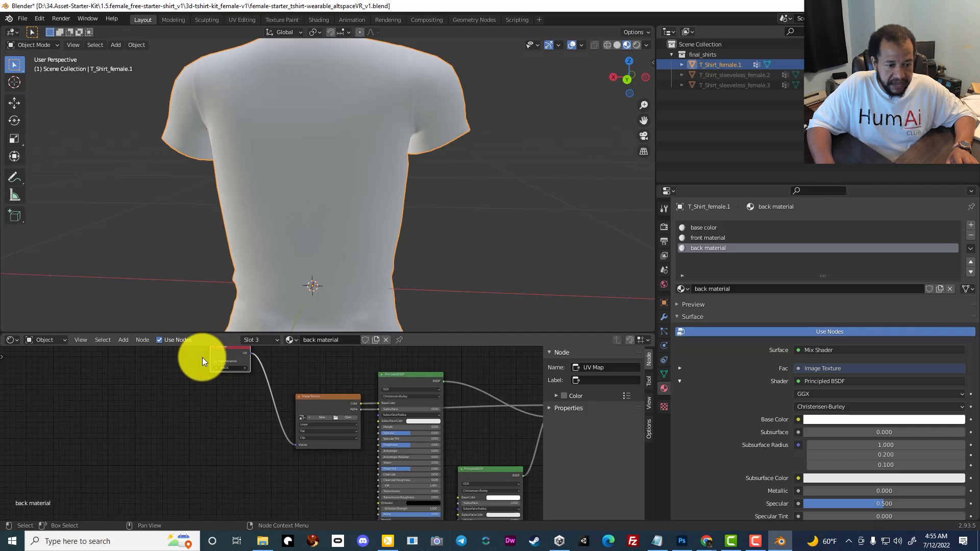
middle_drag(202, 357, 292, 411)
scroll(318, 417, up, 9)
scroll(318, 418, up, 2)
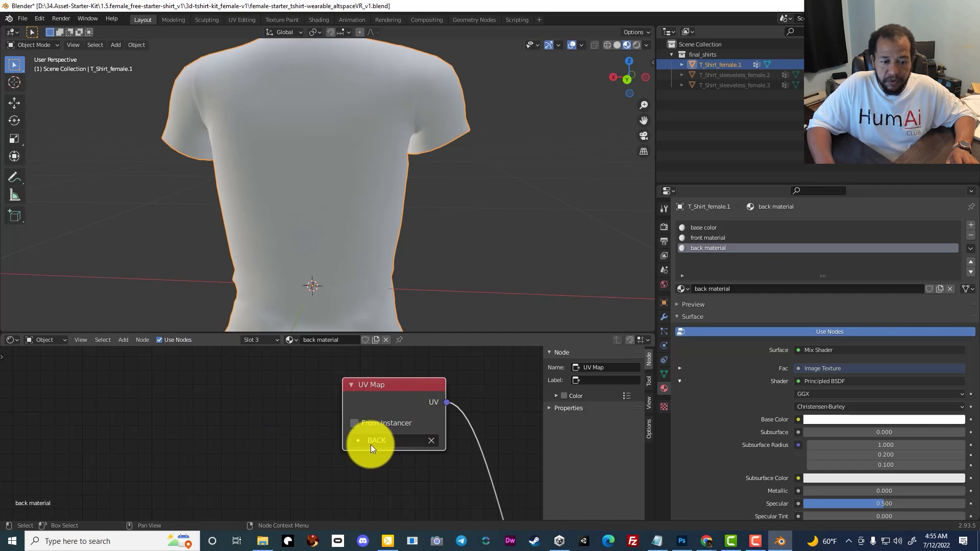
scroll(253, 379, down, 11)
middle_drag(422, 422, 377, 365)
click(664, 374)
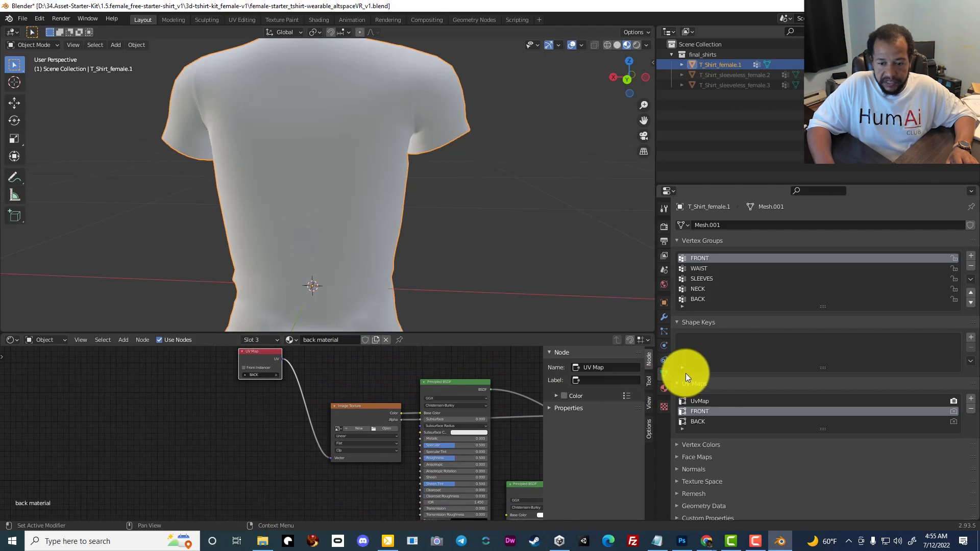
click(712, 421)
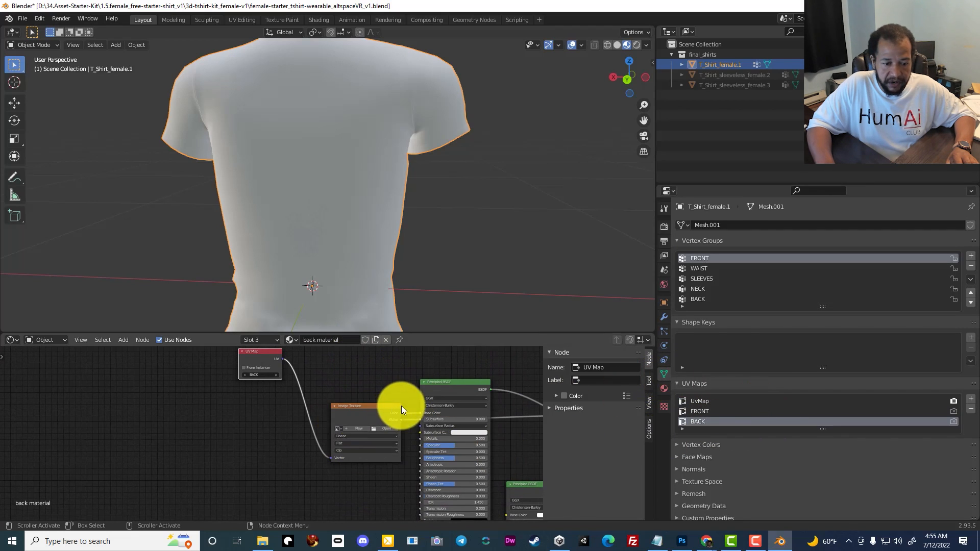
Step: Load humai-blk-blueAi.png into the back material's Image Texture node
scroll(402, 406, up, 3)
middle_drag(428, 376, 366, 364)
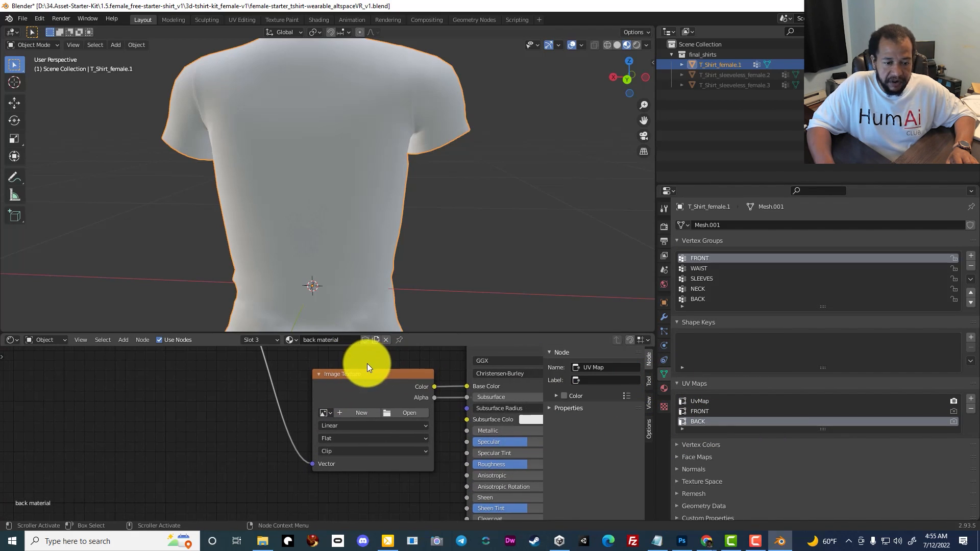
click(406, 412)
click(379, 191)
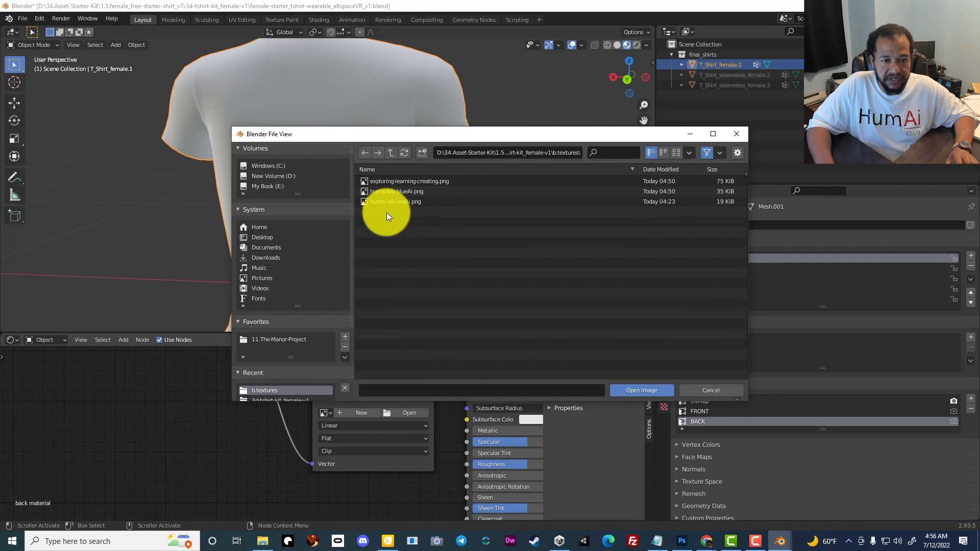
double_click(408, 192)
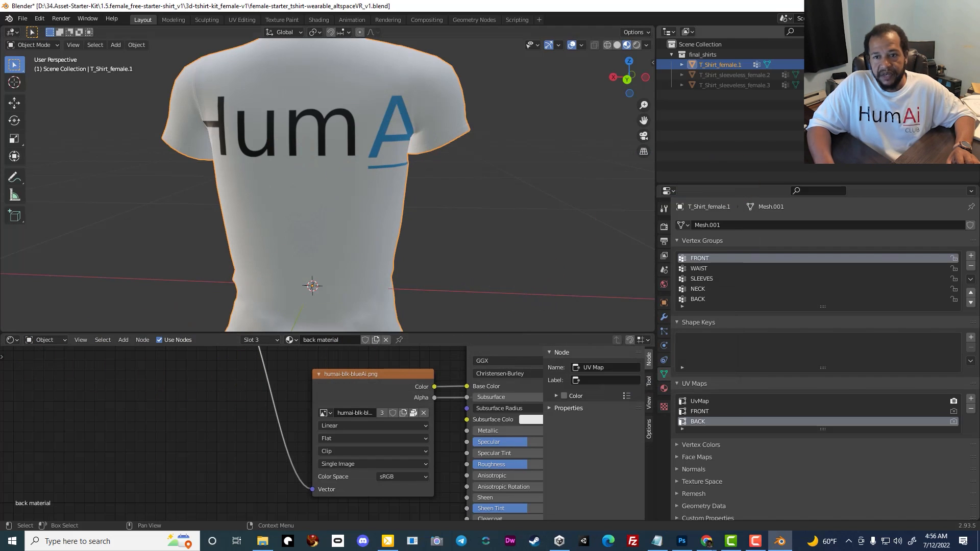
Step: Replace the Shader Editor with the UV Editor and put the shirt in Edit Mode
click(19, 339)
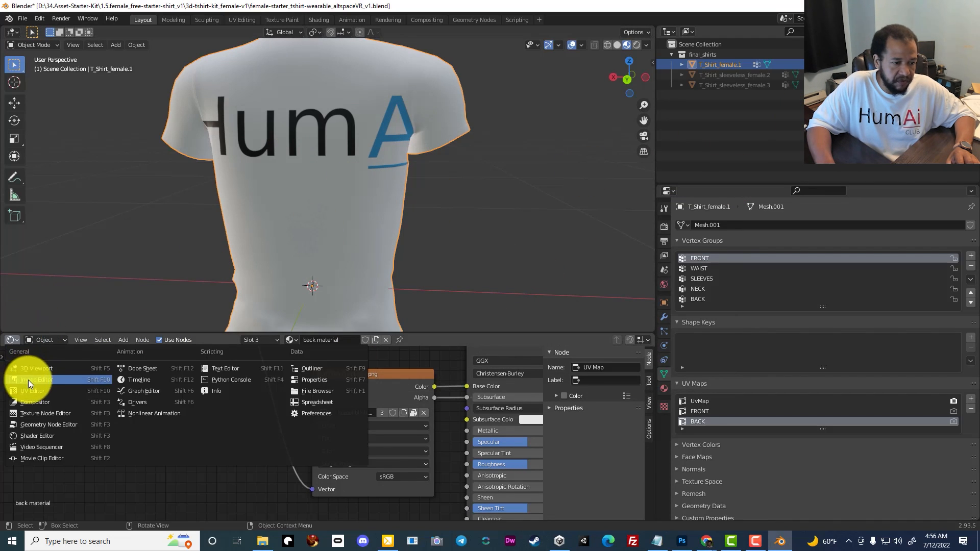
click(40, 388)
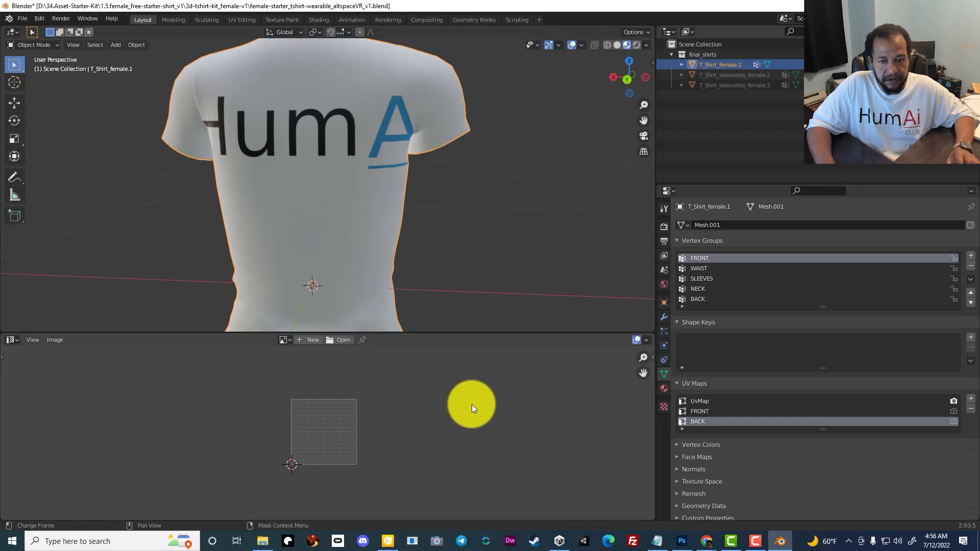
click(45, 45)
click(38, 67)
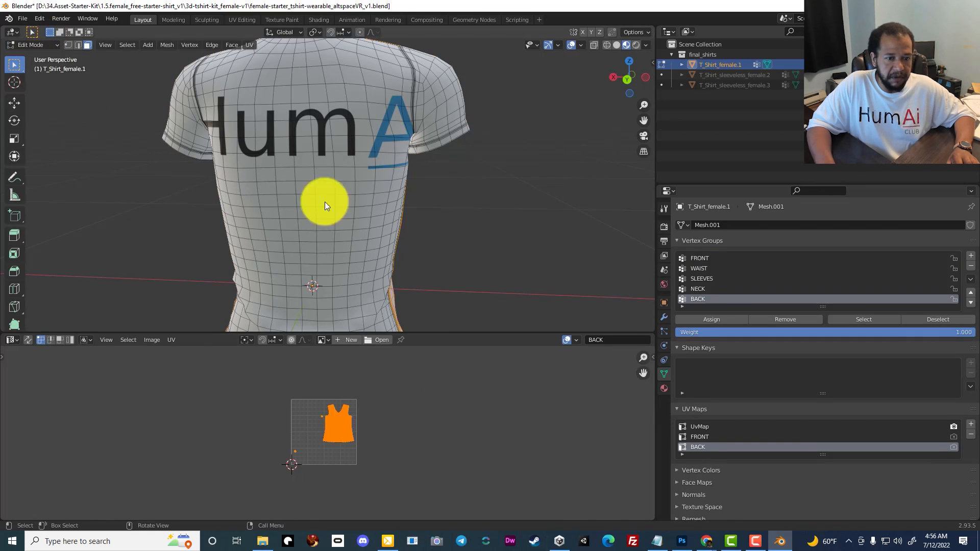
Step: Select all the displayed UVs on the BACK map and scale them up slightly
key(alt+a)
key(a)
key(s)
click(388, 408)
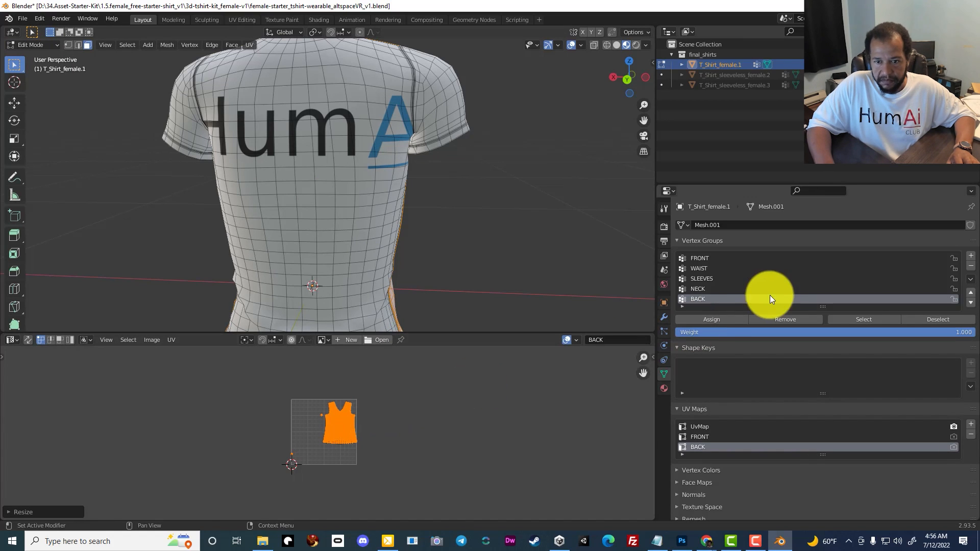
Step: Add the BACK vertex group to the selection and scale its UVs up until the logo fits within the shirt's back
click(875, 318)
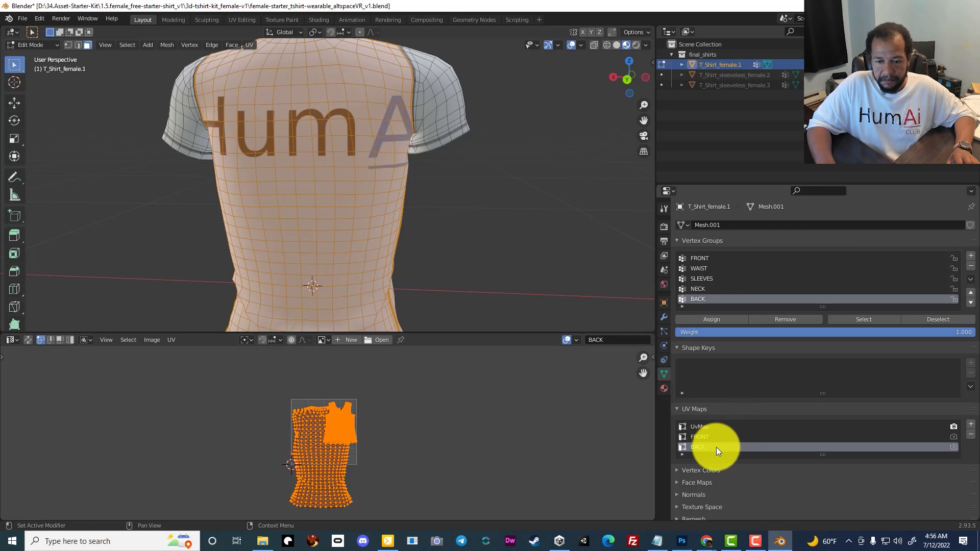
scroll(436, 402, up, 4)
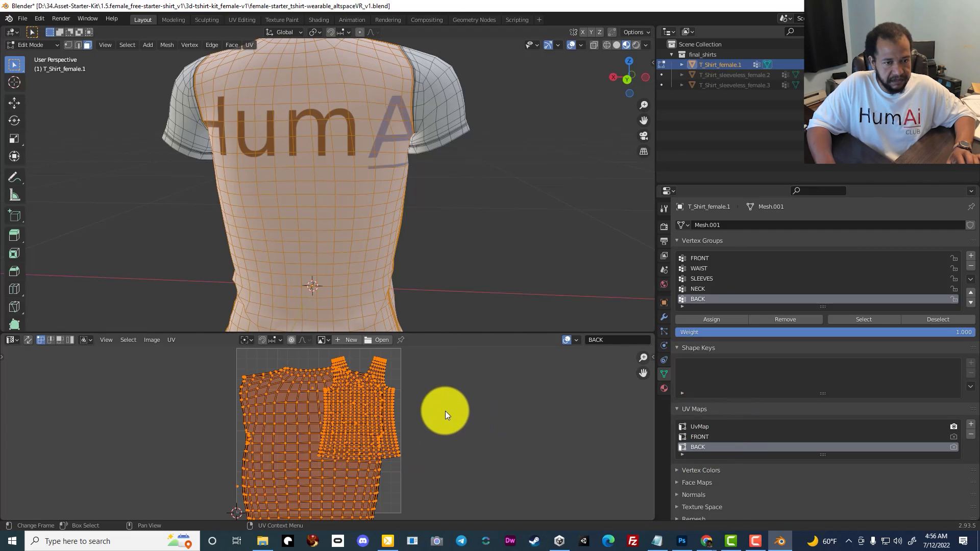
key(s)
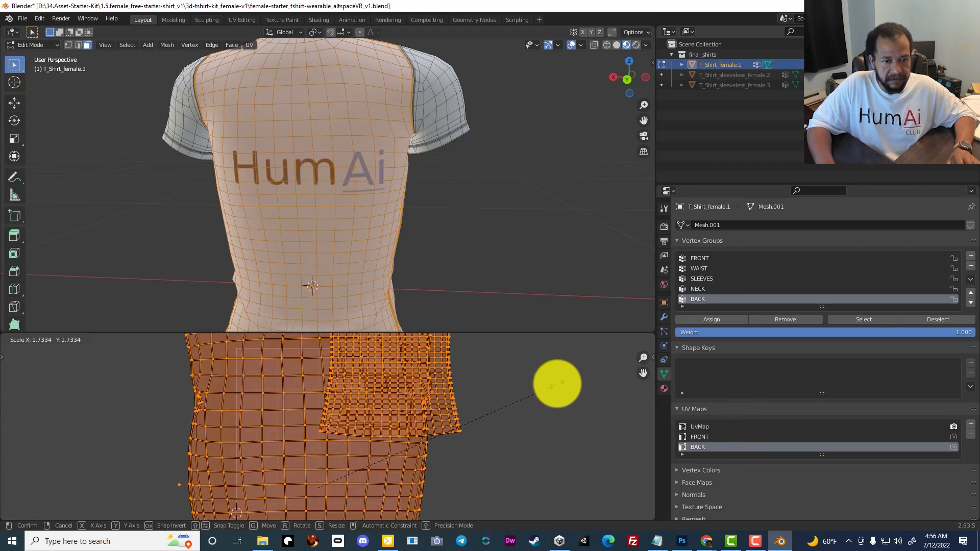
click(610, 368)
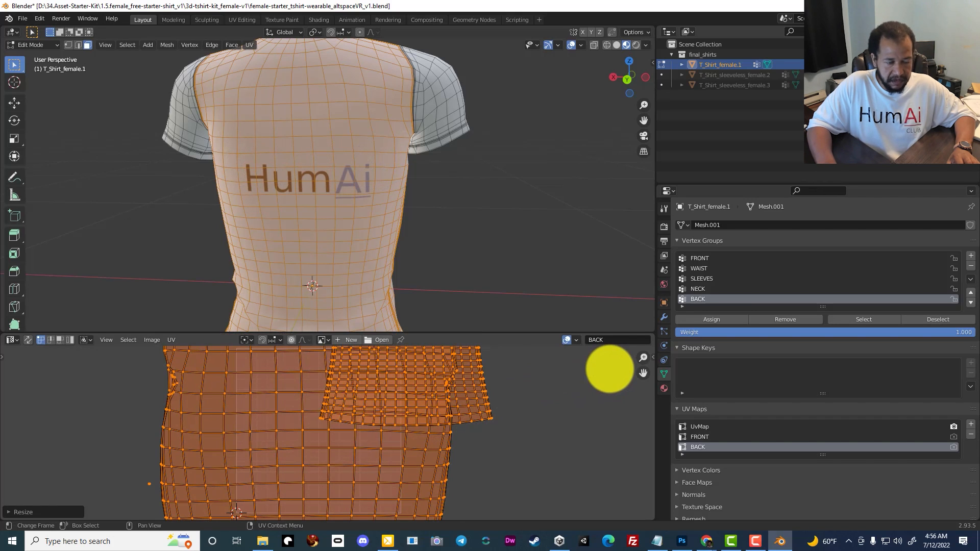
Step: Move the back UVs down so the logo sits centred between the shoulders, and check the placement in Object Mode
key(g)
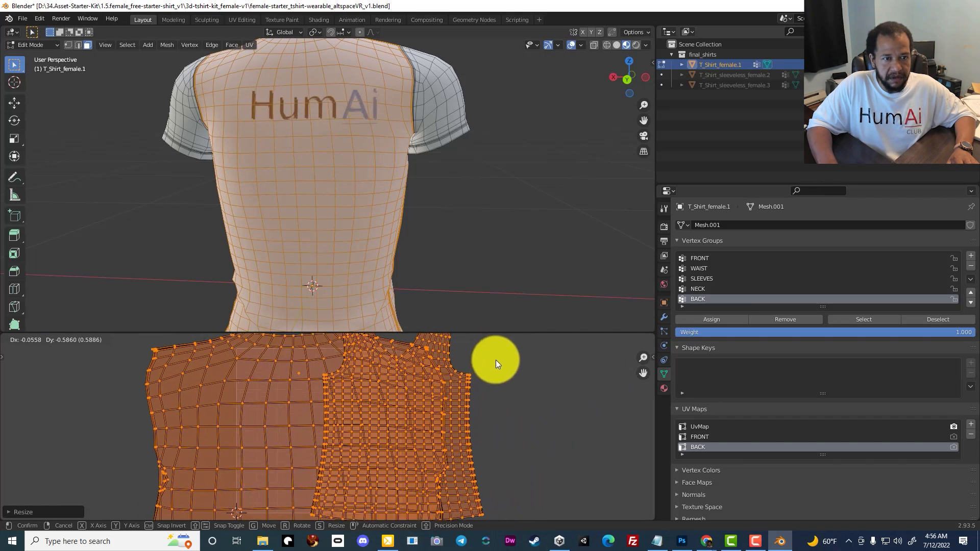
click(502, 391)
scroll(534, 136, down, 2)
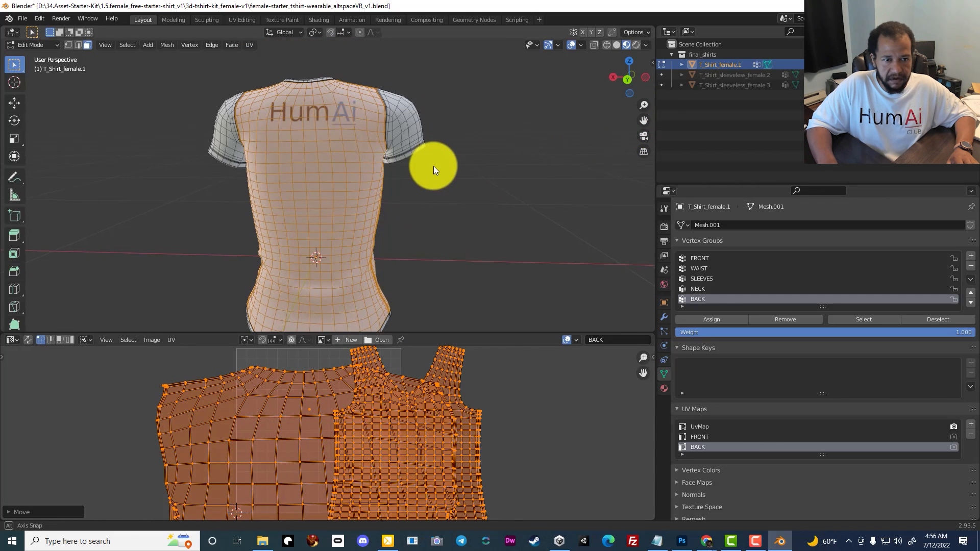
middle_drag(433, 166, 455, 181)
click(29, 42)
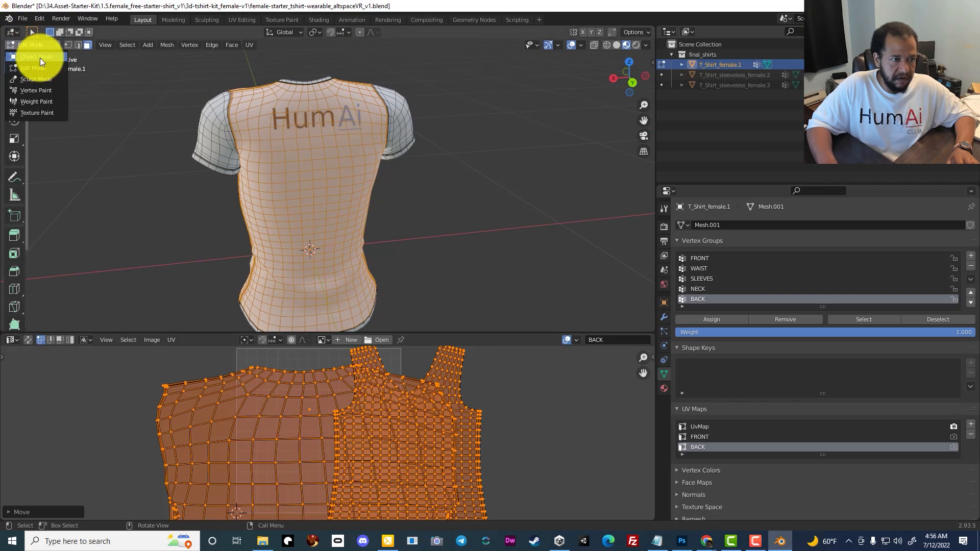
click(40, 58)
mouse_move(343, 151)
middle_down()
mouse_move(384, 151)
mouse_move(294, 165)
mouse_move(88, 136)
mouse_move(335, 146)
middle_up()
scroll(334, 146, down, 2)
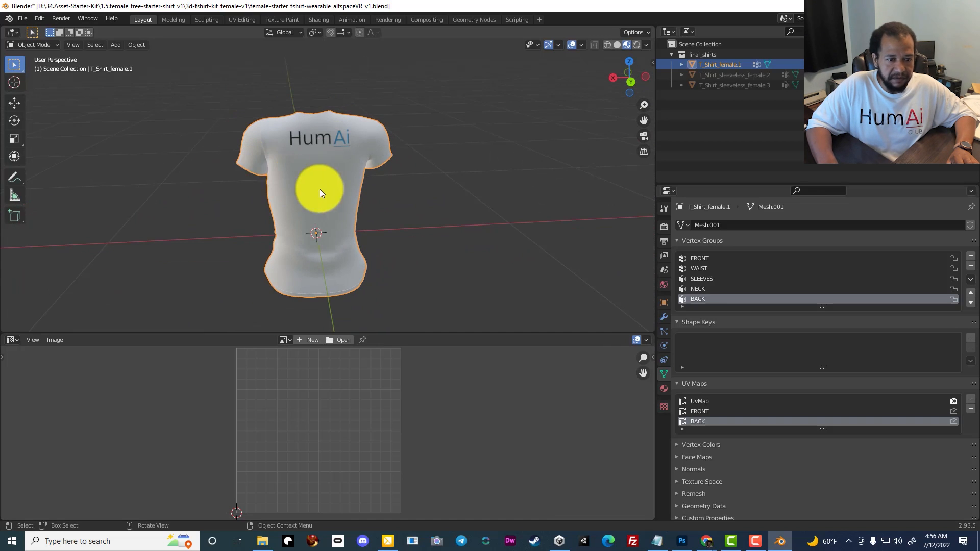
Step: Move the back UVs about -0.04 in X and 2.61 in Y so the logo sits near the hem, and check it in Object Mode
click(32, 46)
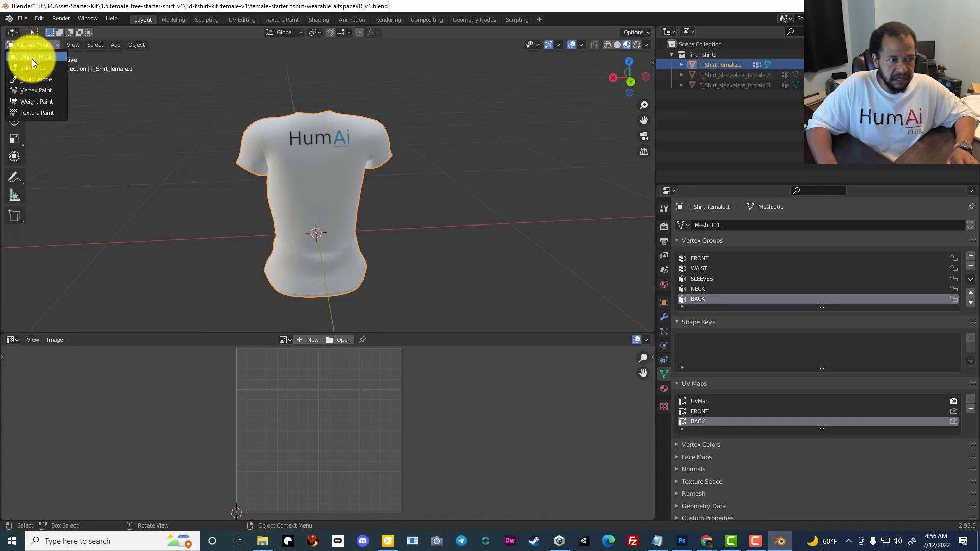
click(31, 69)
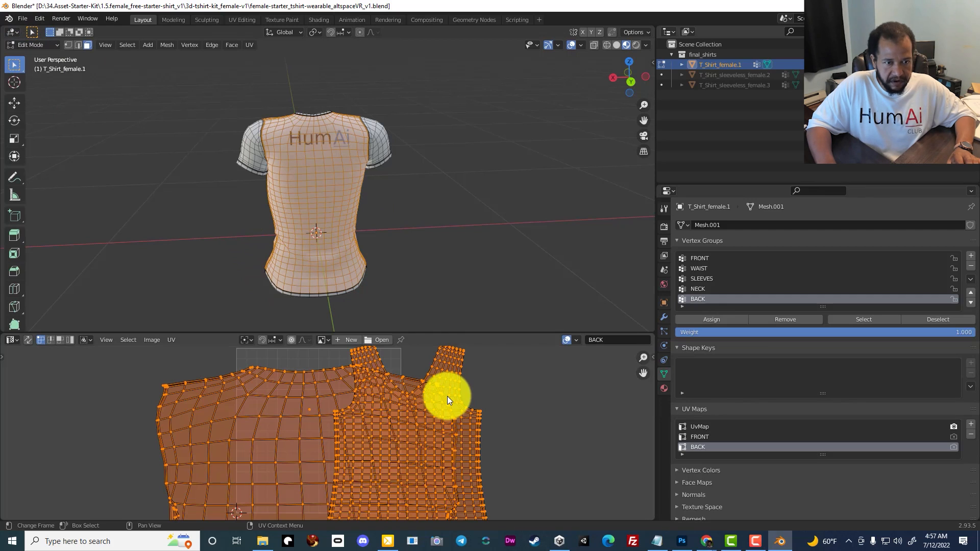
key(g)
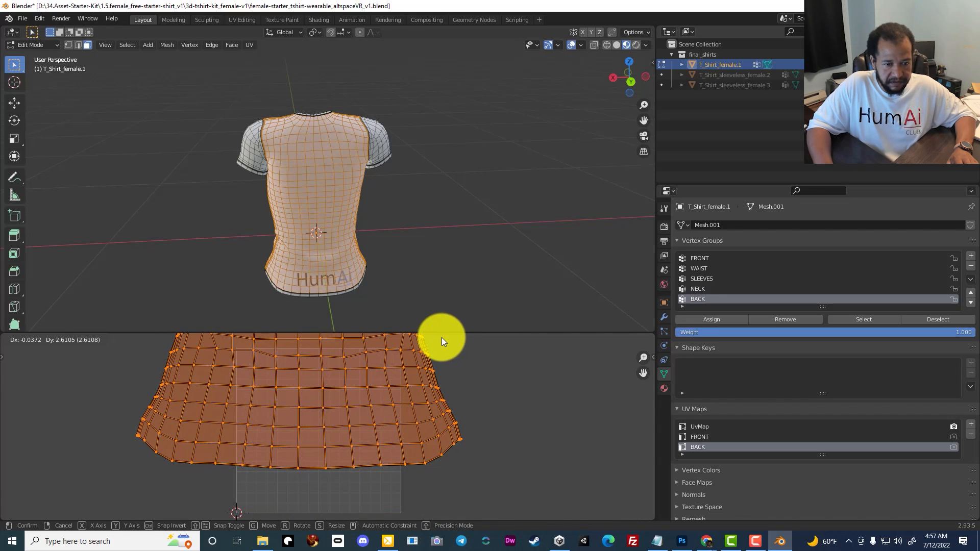
click(441, 338)
scroll(456, 278, down, 4)
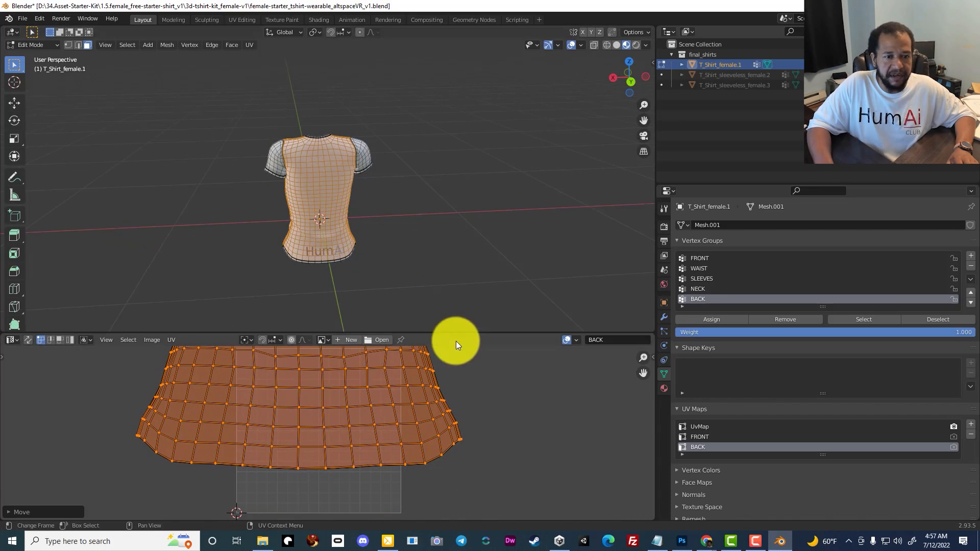
click(46, 46)
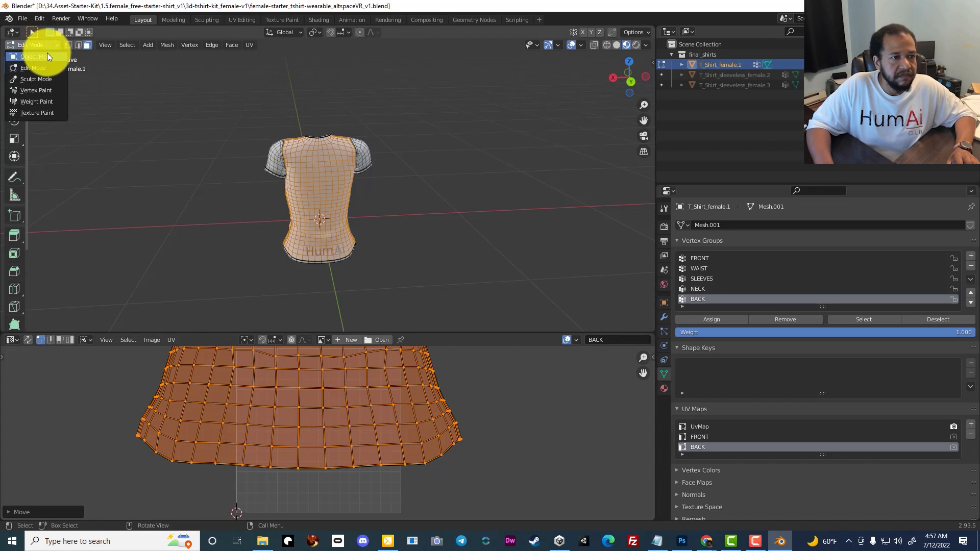
click(47, 55)
middle_drag(426, 231, 360, 249)
scroll(360, 248, up, 4)
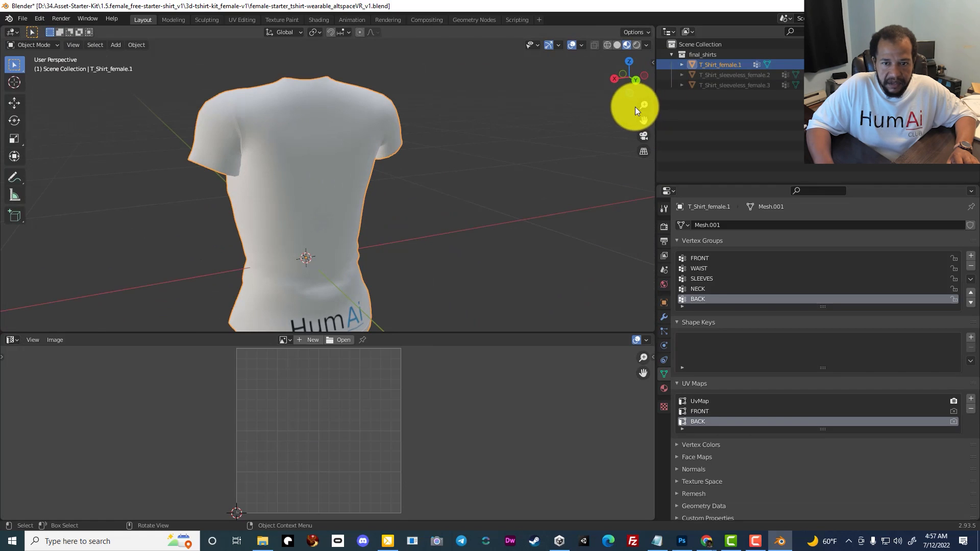
drag(644, 119, 635, 50)
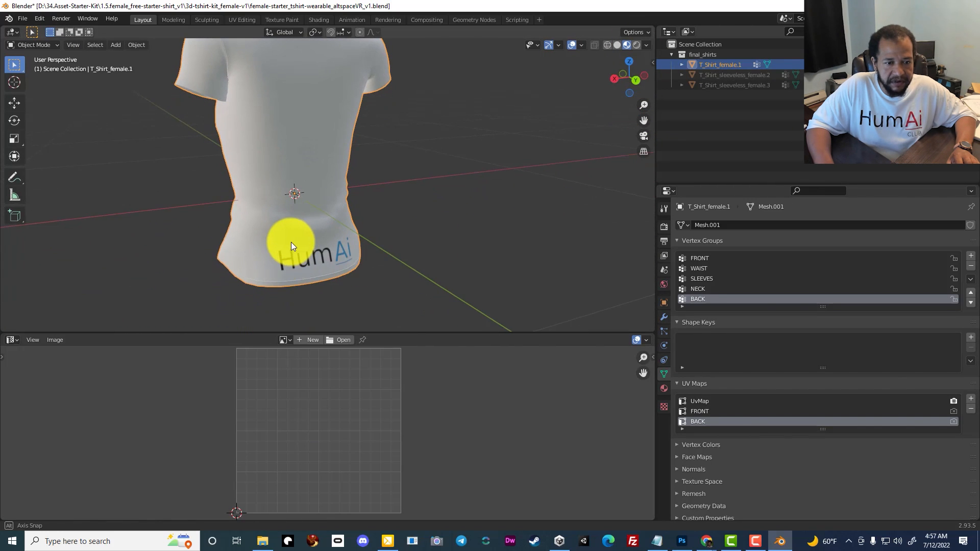
middle_drag(290, 243, 385, 221)
scroll(492, 261, down, 5)
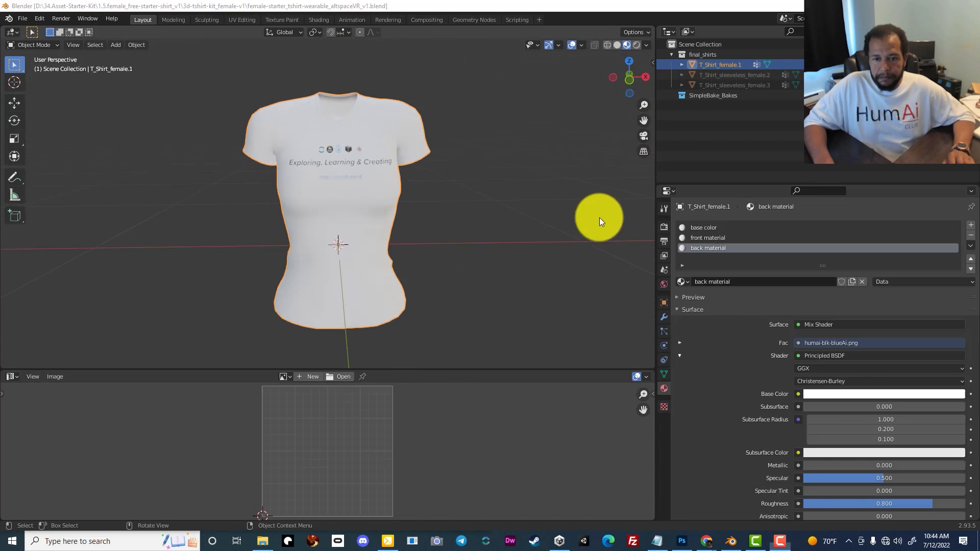
Step: Add T_Shirt_female.1 to SimpleBake's list of bake objects in the render properties
click(663, 227)
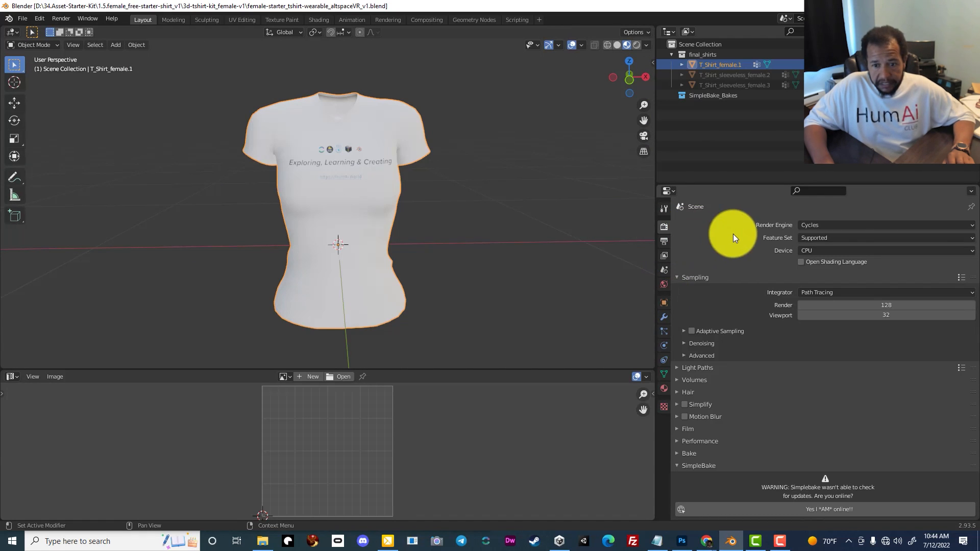
scroll(783, 298, down, 8)
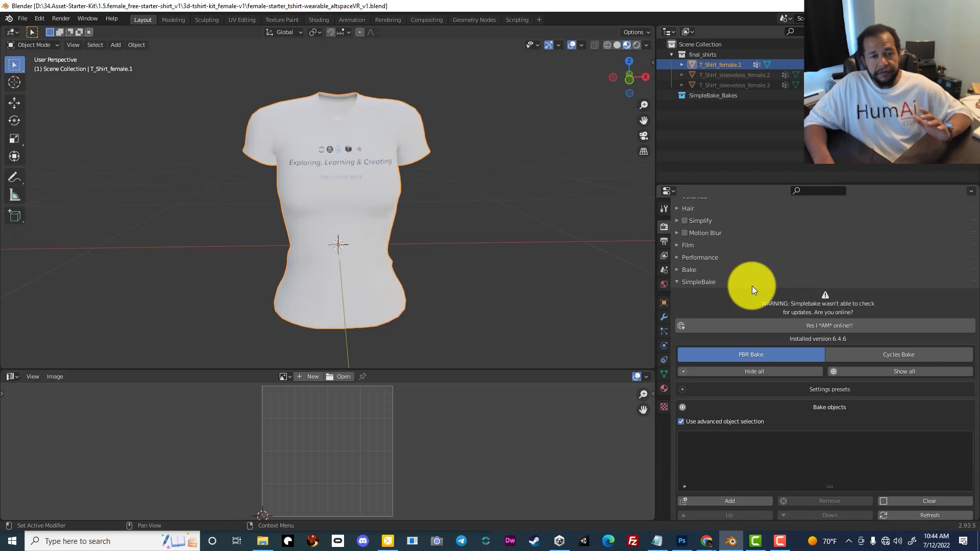
scroll(751, 287, down, 3)
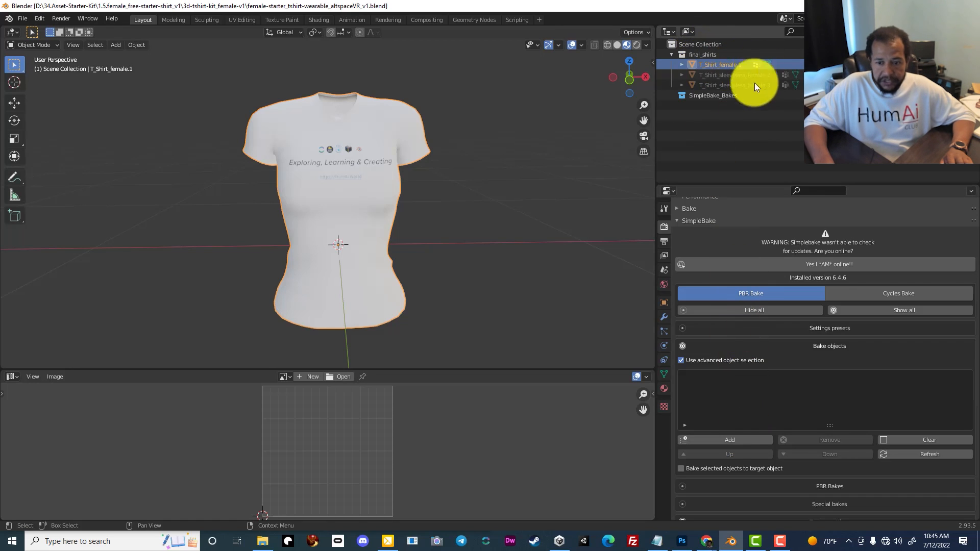
click(733, 442)
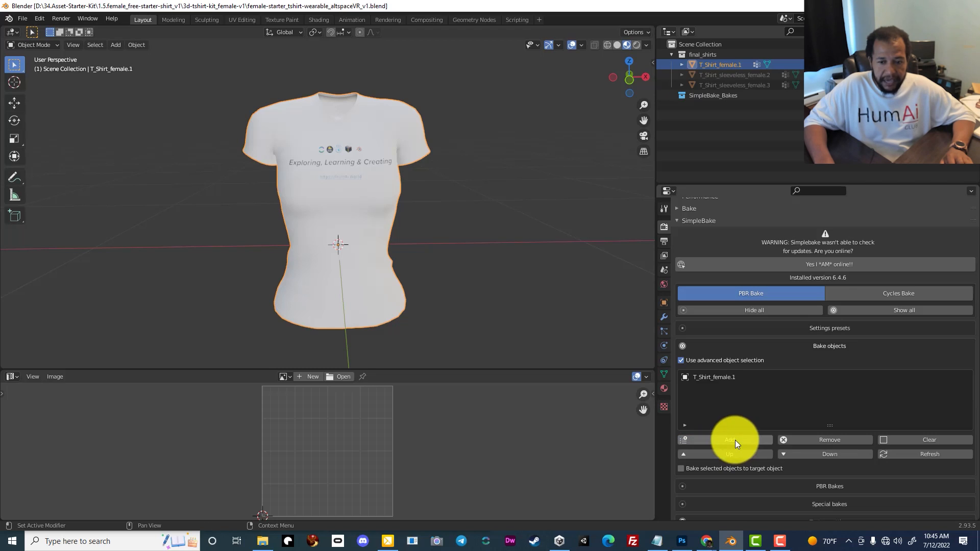
Step: Review SimpleBake's texture, export and UV settings, and run the PBR bake in the foreground
scroll(774, 385, down, 2)
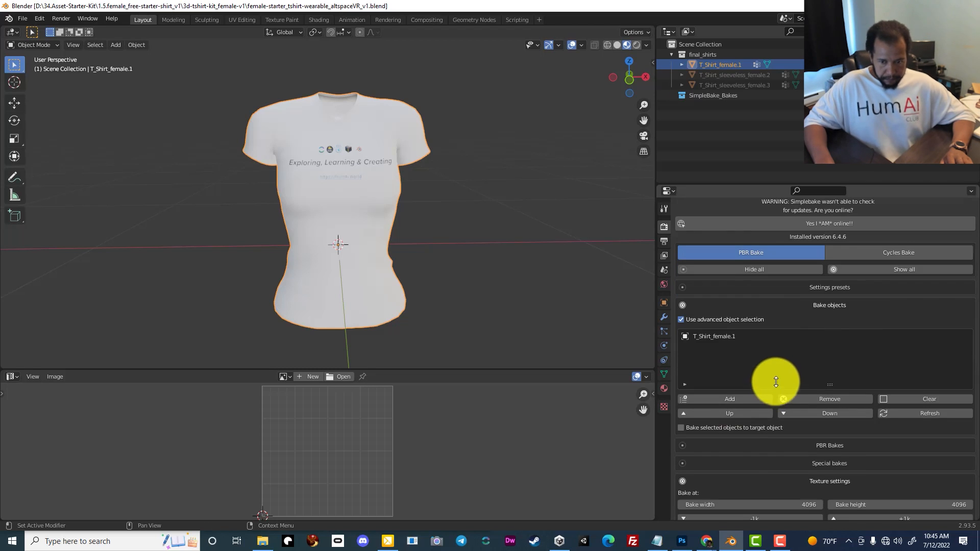
scroll(776, 379, down, 2)
scroll(776, 379, down, 6)
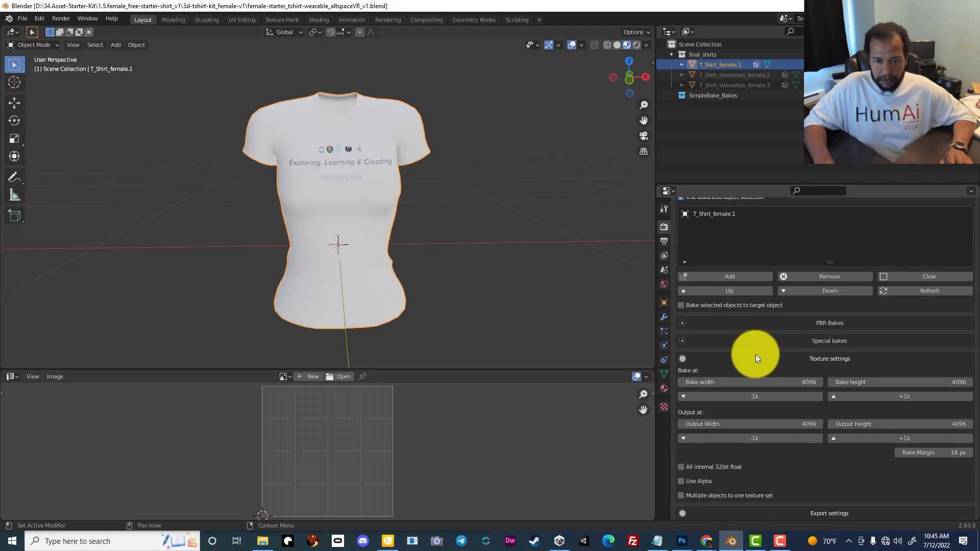
scroll(846, 364, down, 14)
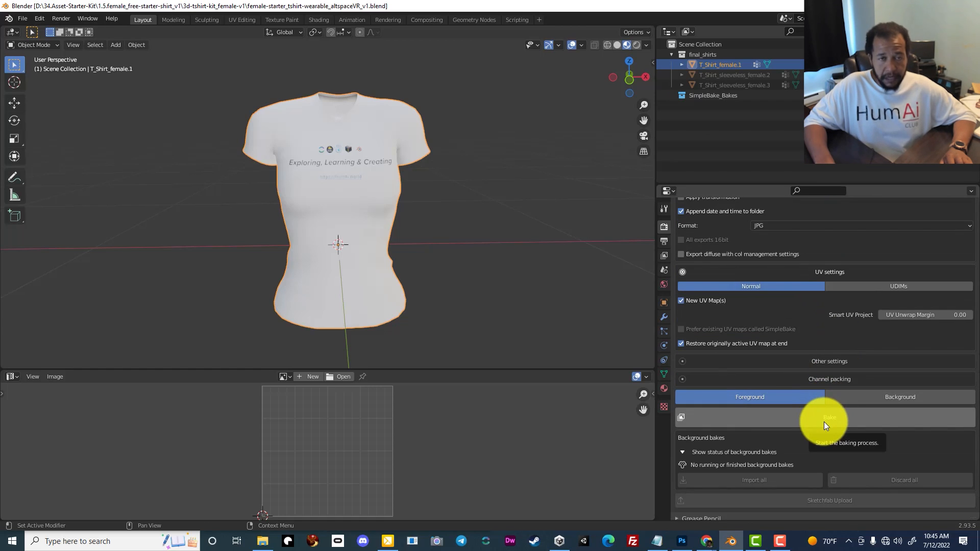
click(824, 421)
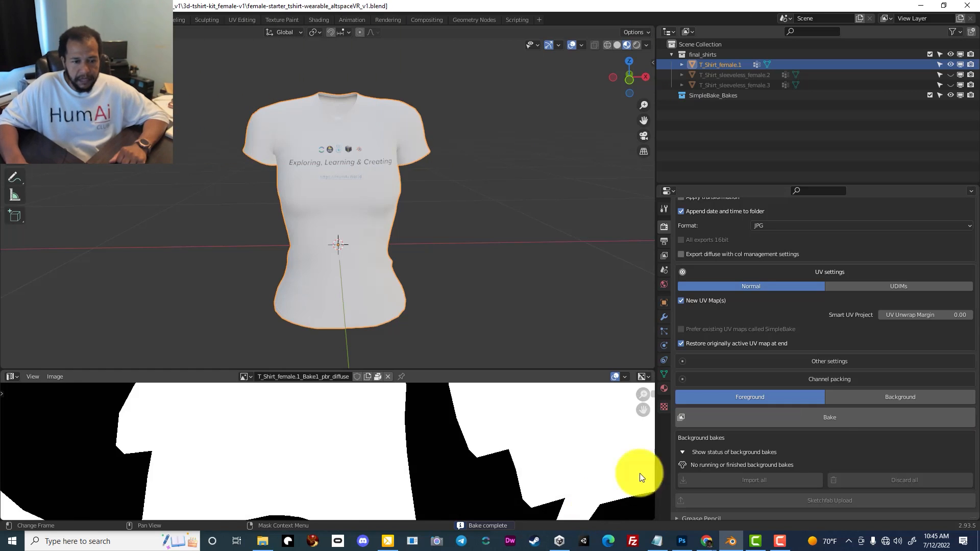
Step: Hide the original T_Shirt_female.1 object and save the blend file
click(950, 64)
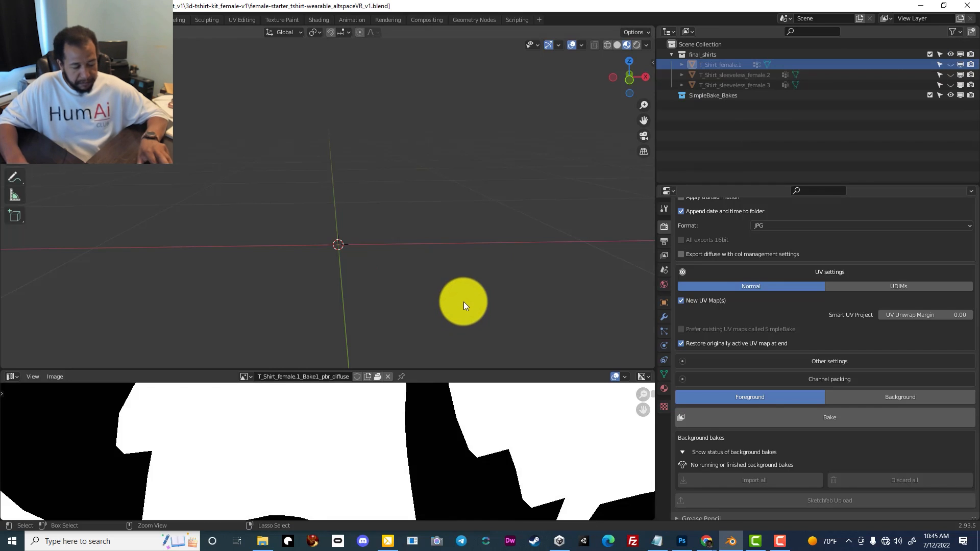
key(ctrl+s)
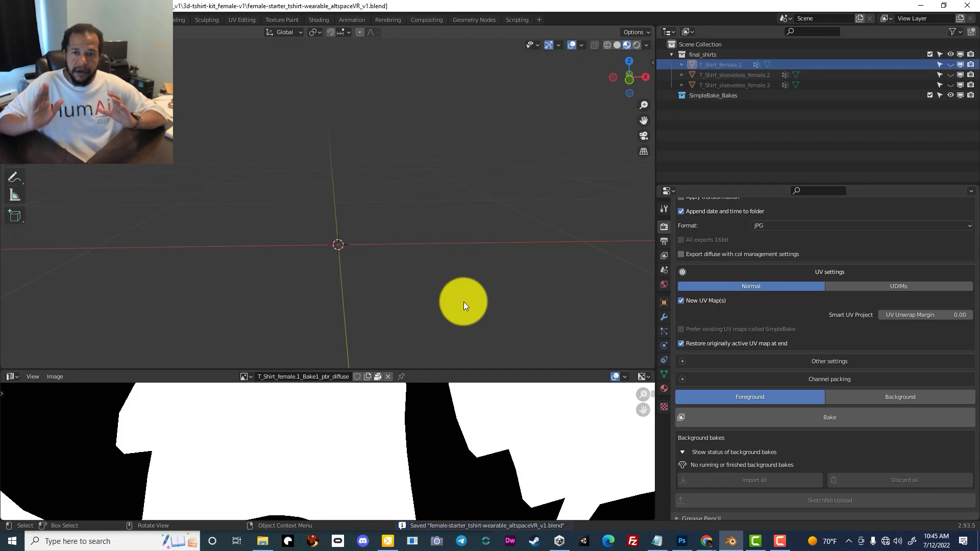
click(722, 95)
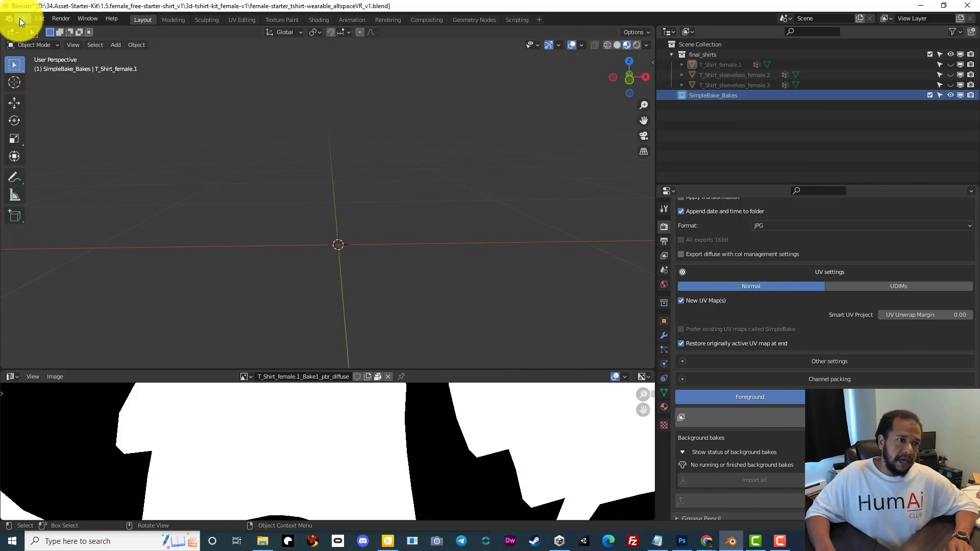
click(20, 18)
mouse_move(86, 169)
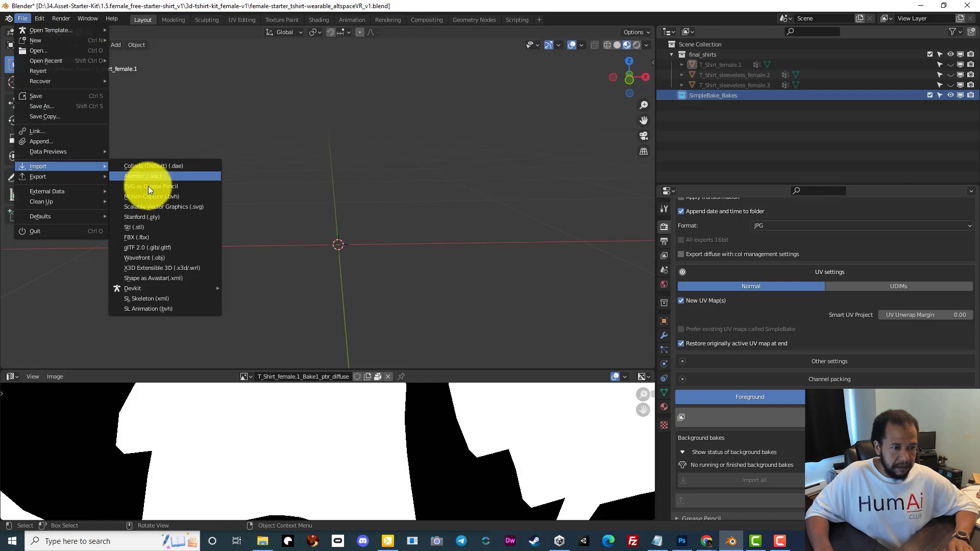
click(158, 238)
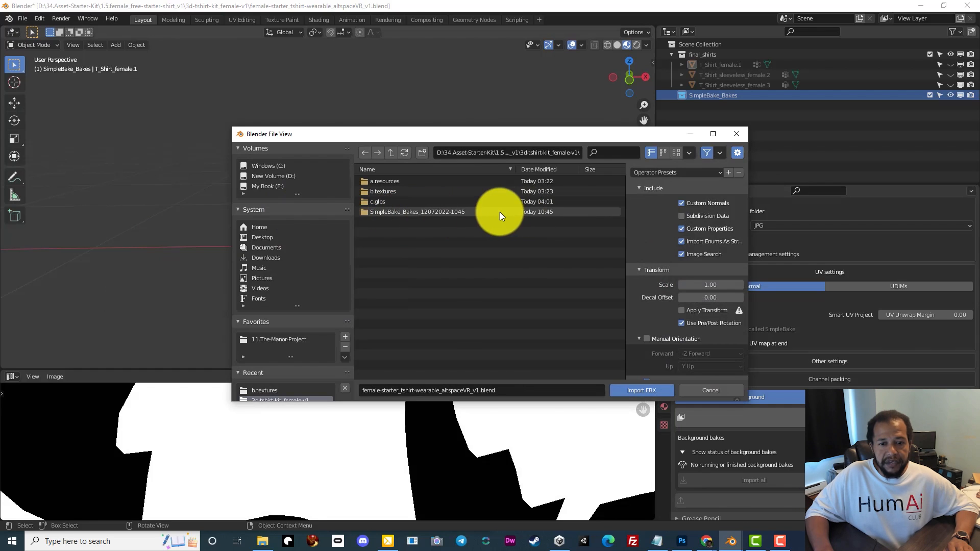
double_click(431, 212)
click(410, 183)
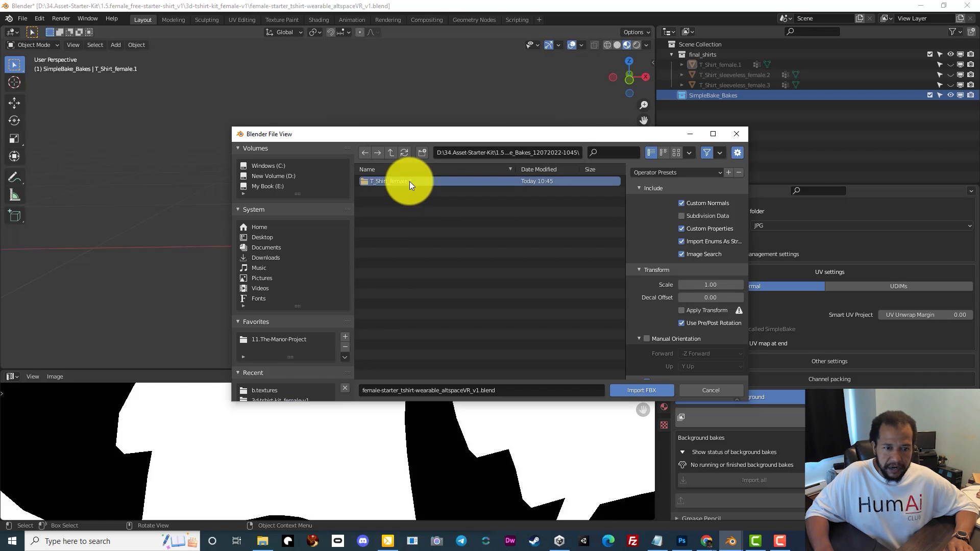
double_click(409, 182)
click(423, 183)
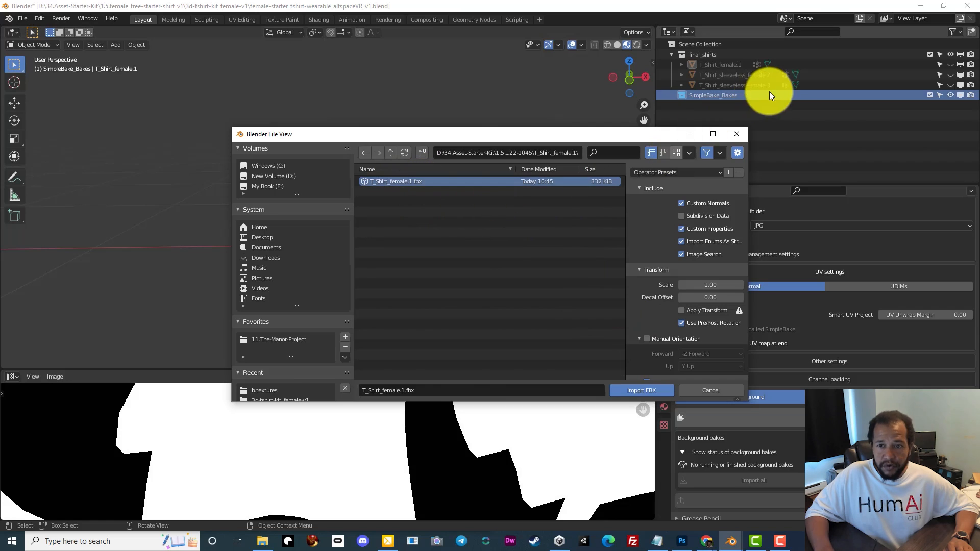
click(641, 390)
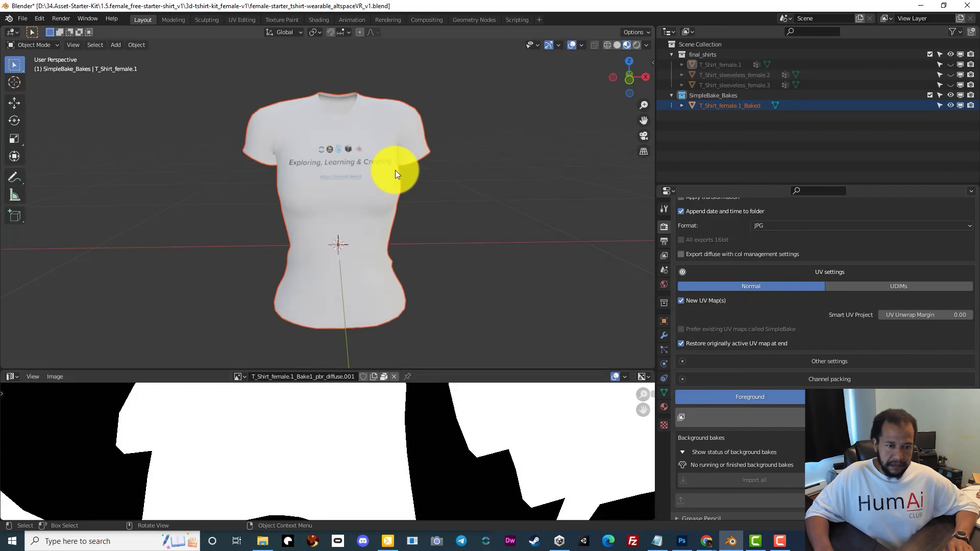
scroll(377, 168, up, 3)
scroll(377, 167, down, 3)
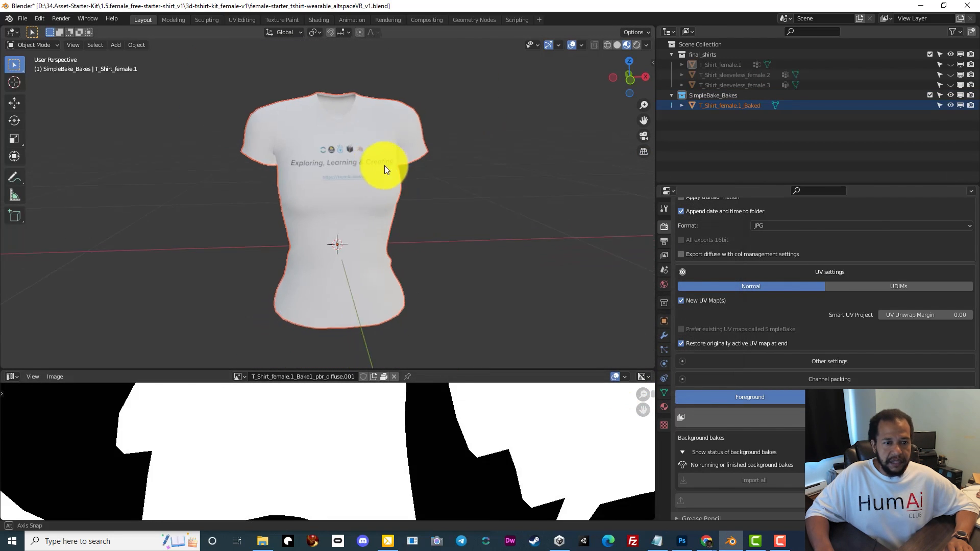
mouse_move(384, 165)
middle_down()
mouse_move(587, 179)
mouse_move(584, 154)
mouse_move(335, 159)
mouse_move(379, 171)
middle_up()
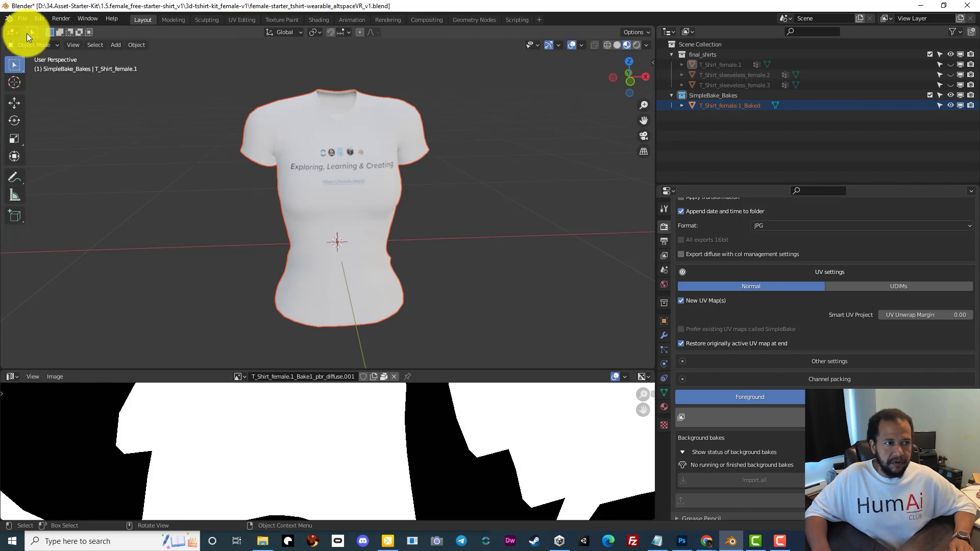
Step: Start a glTF 2.0 export of the baked shirt into the c.glbs folder, with the file name shirt-from-tutorial.glb
click(29, 21)
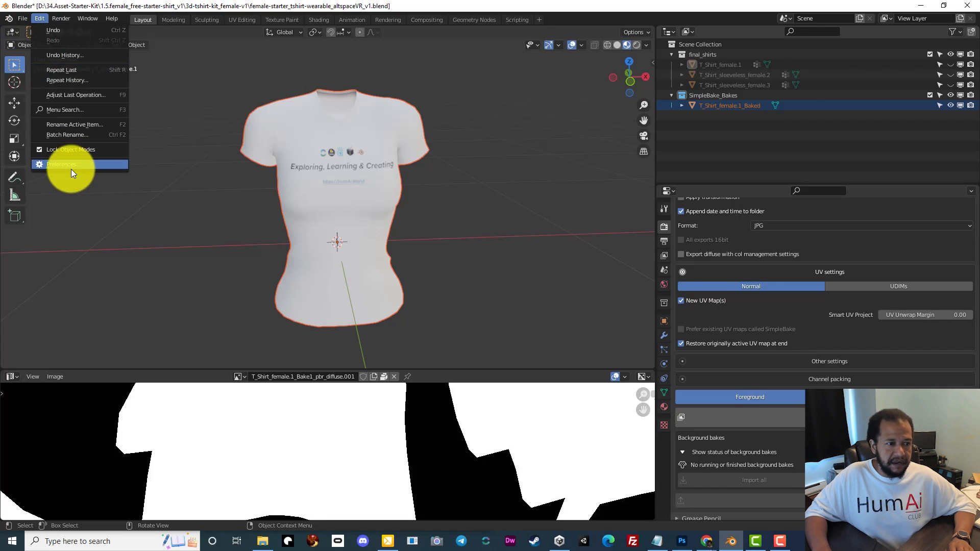
click(24, 12)
click(21, 15)
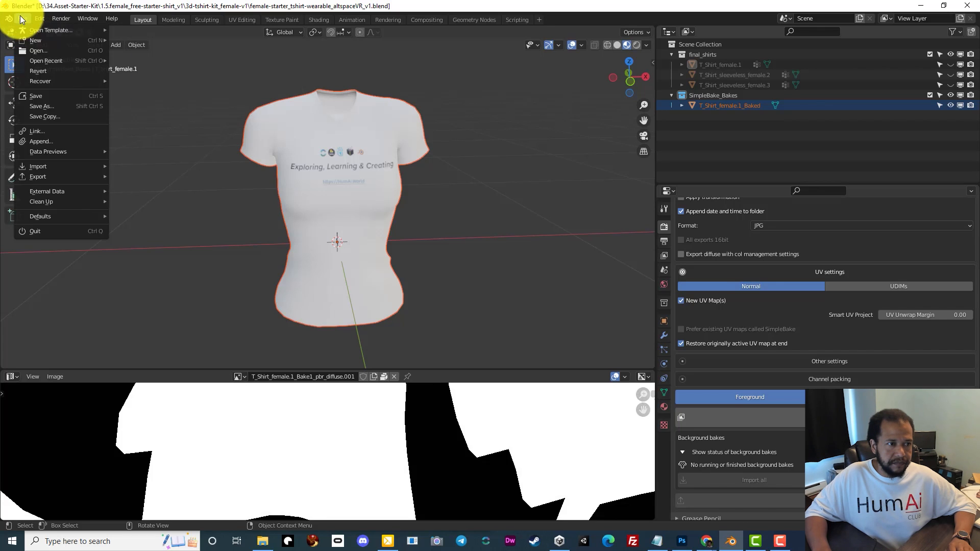
mouse_move(66, 177)
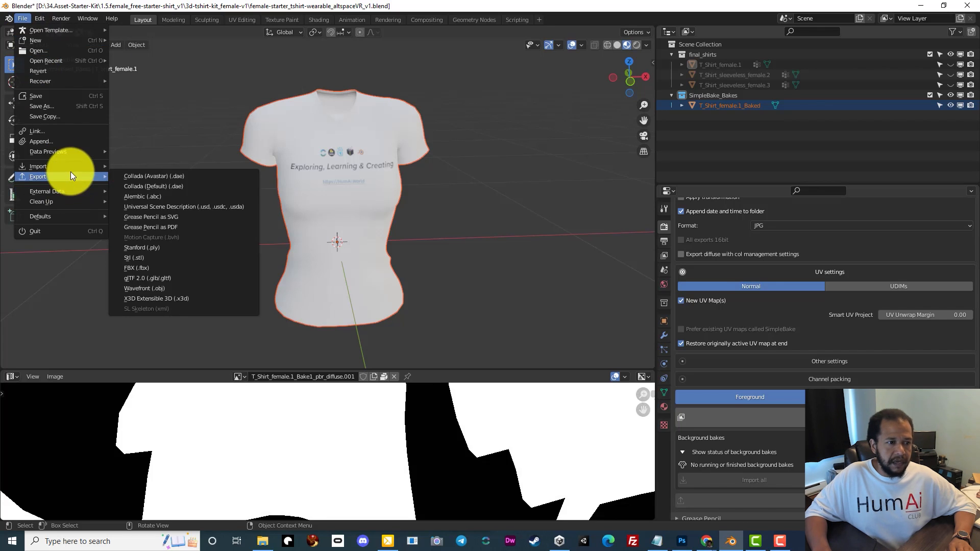
click(165, 280)
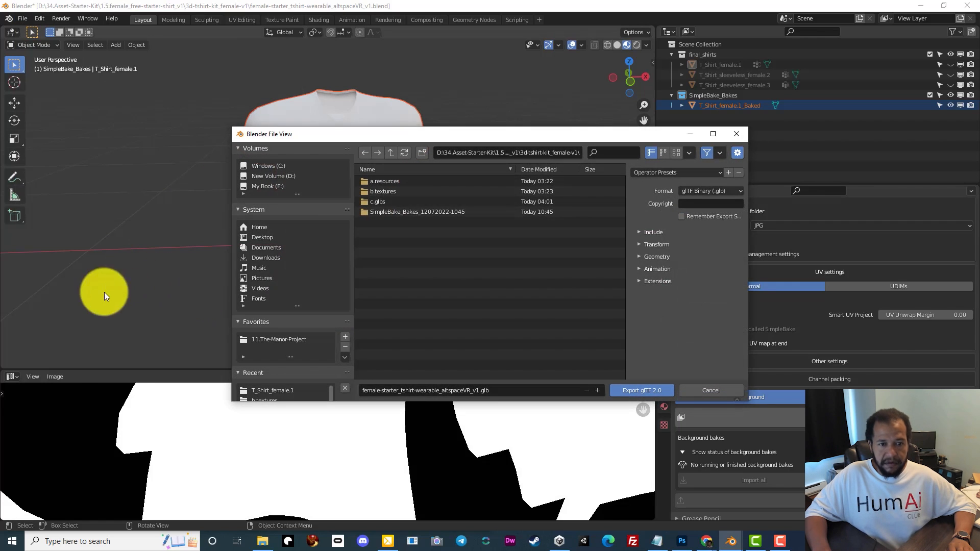
double_click(390, 201)
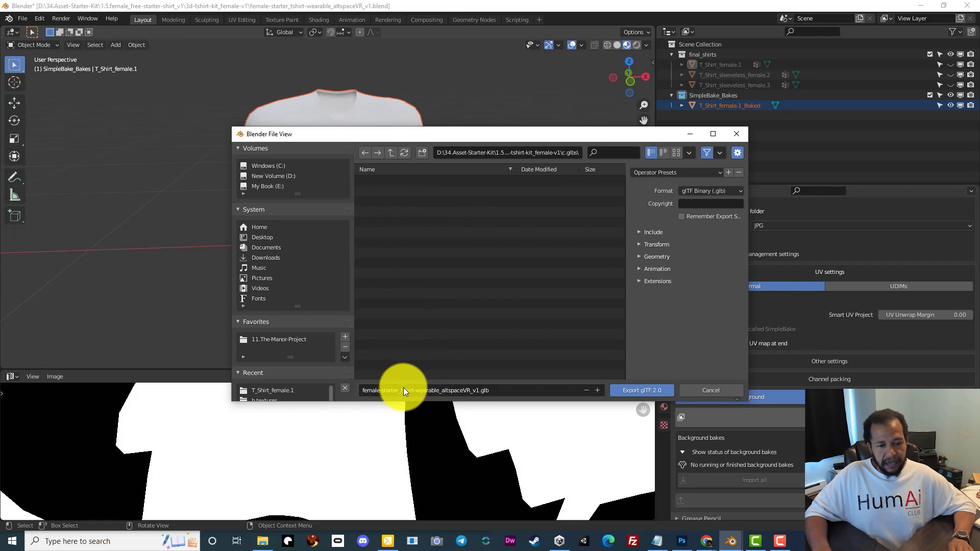
click(478, 388)
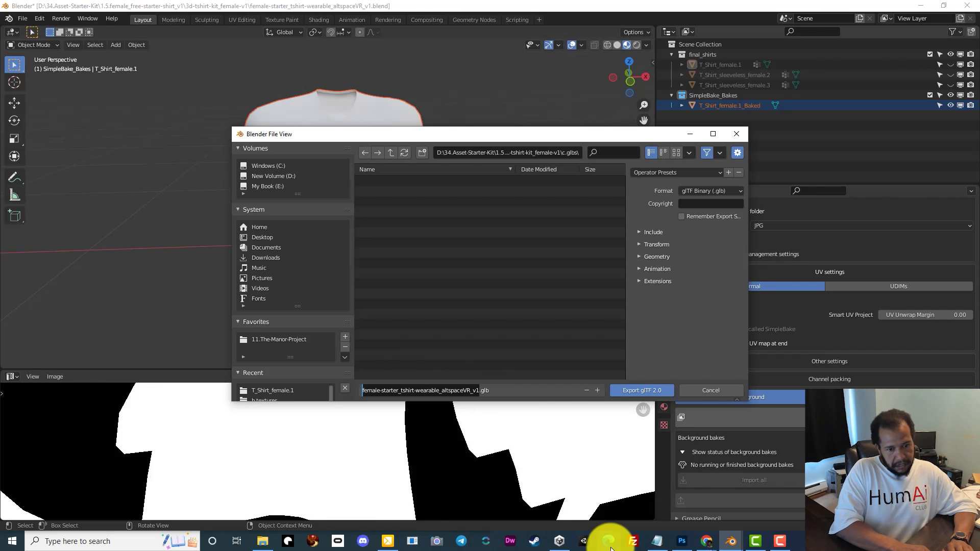
text(shir)
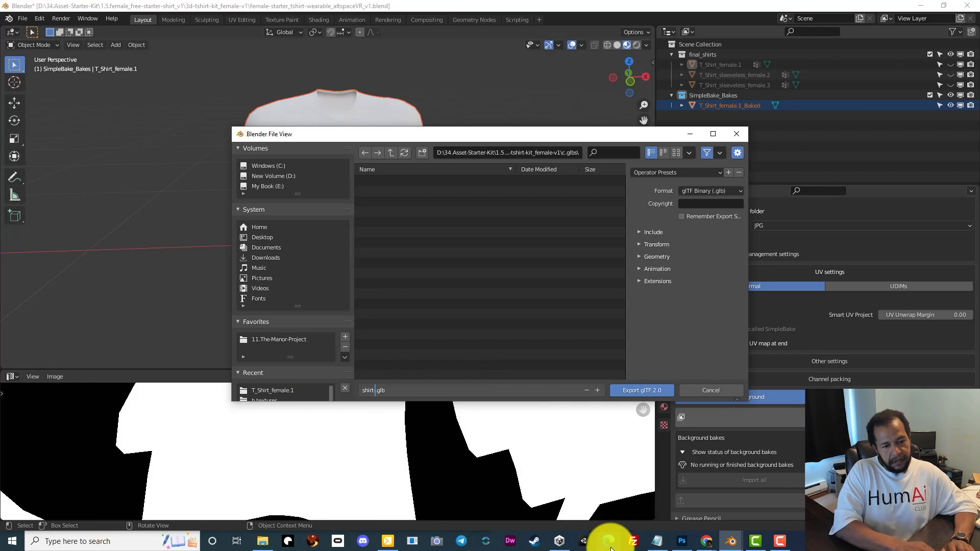
text(t-from-tutorial)
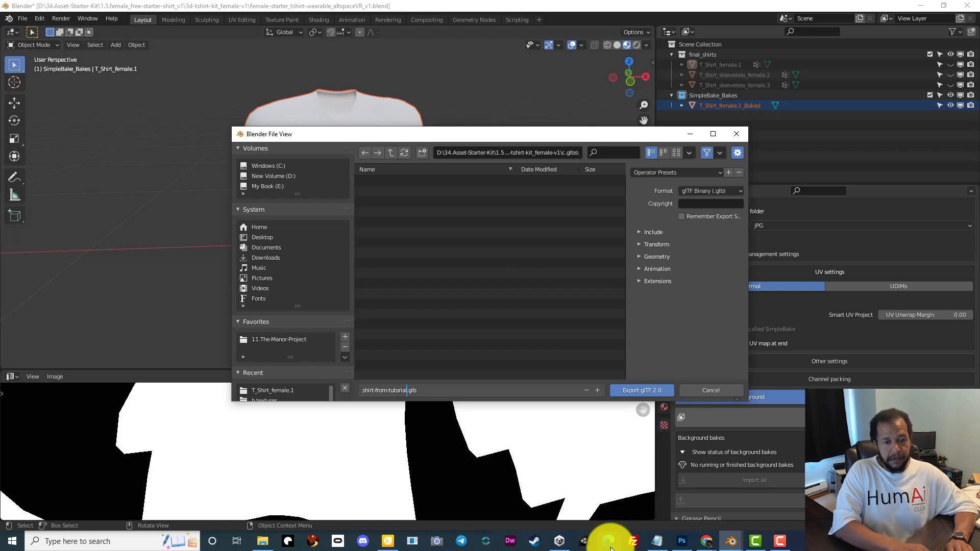
Step: Enable Remember Export Settings, limit the glTF export to Selected Objects, and export the shirt as glTF Binary
click(682, 218)
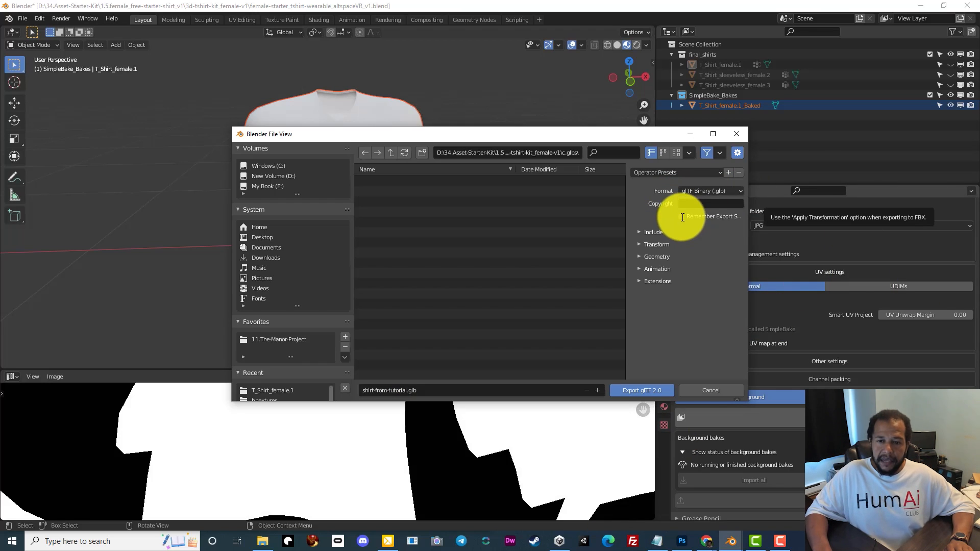
click(646, 233)
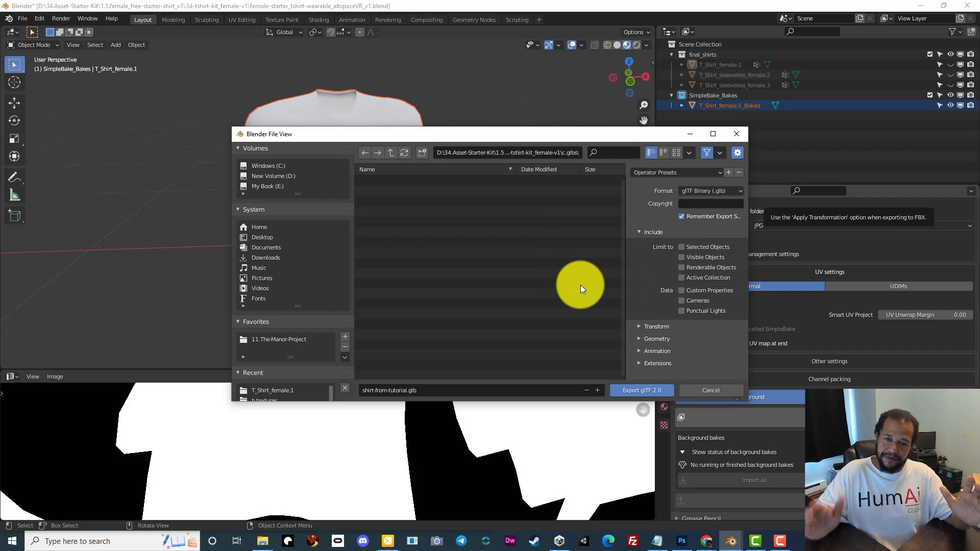
click(682, 247)
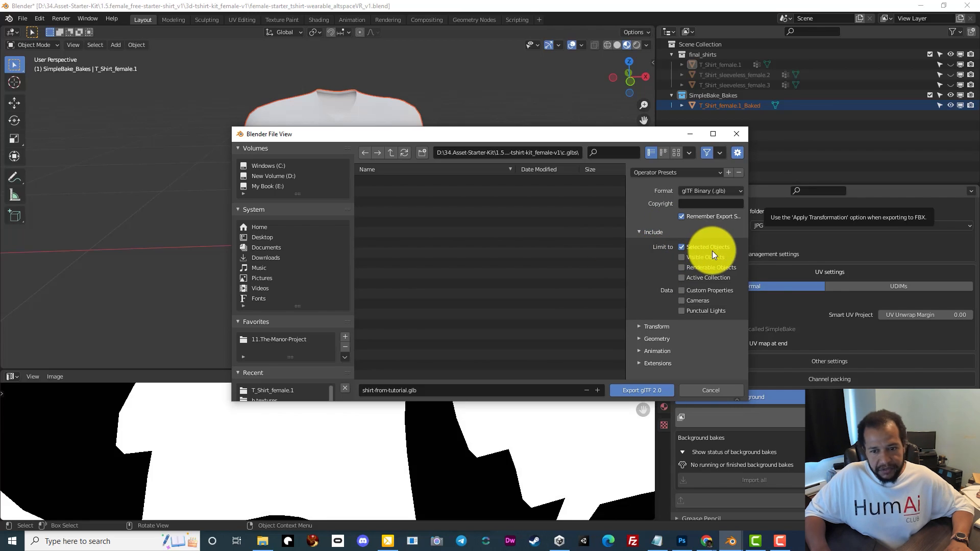
drag(554, 137, 512, 153)
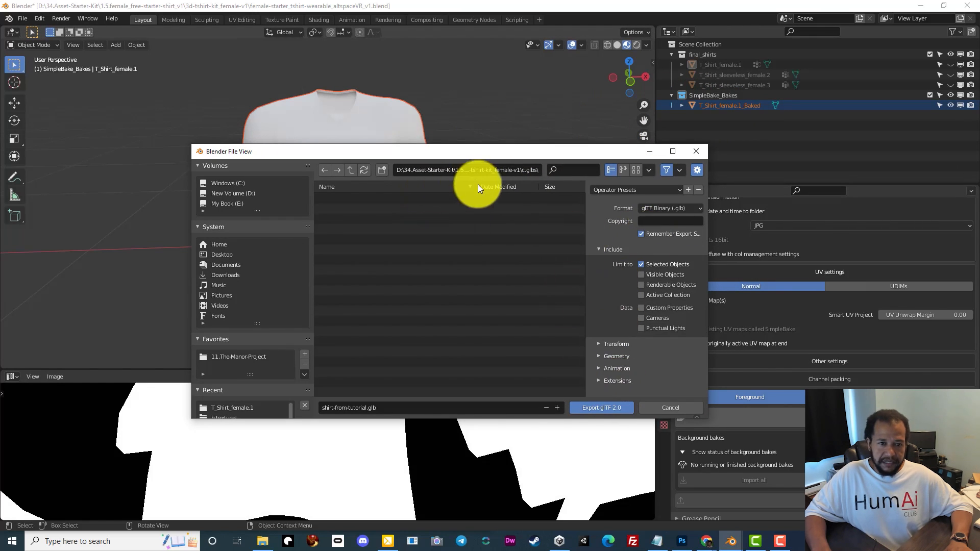
mouse_move(442, 154)
mouse_down()
mouse_move(437, 171)
mouse_move(445, 152)
mouse_up()
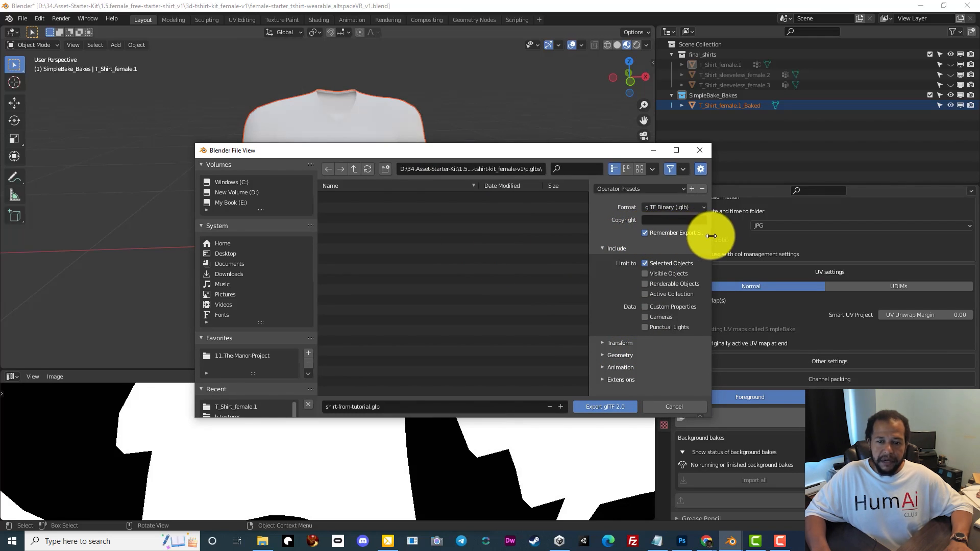
drag(712, 234, 802, 229)
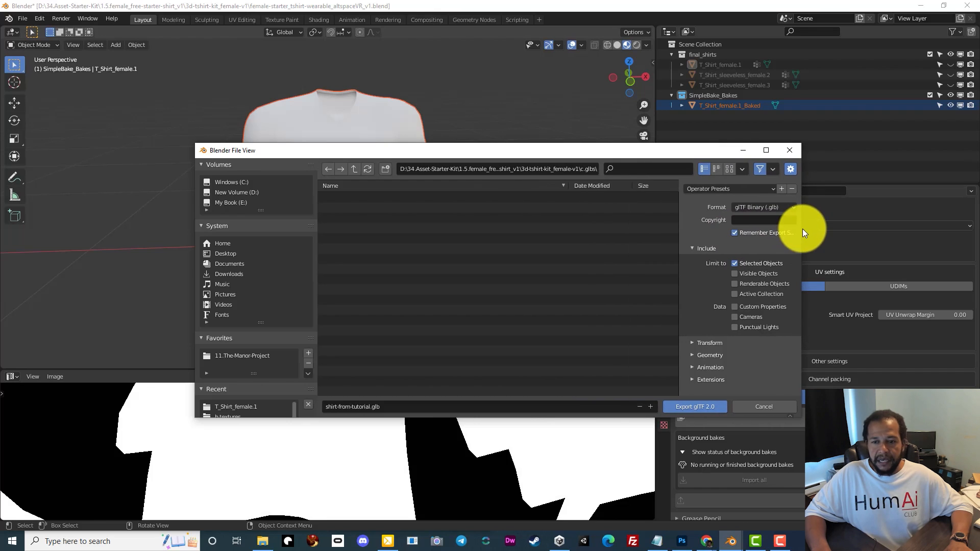
drag(677, 244, 608, 233)
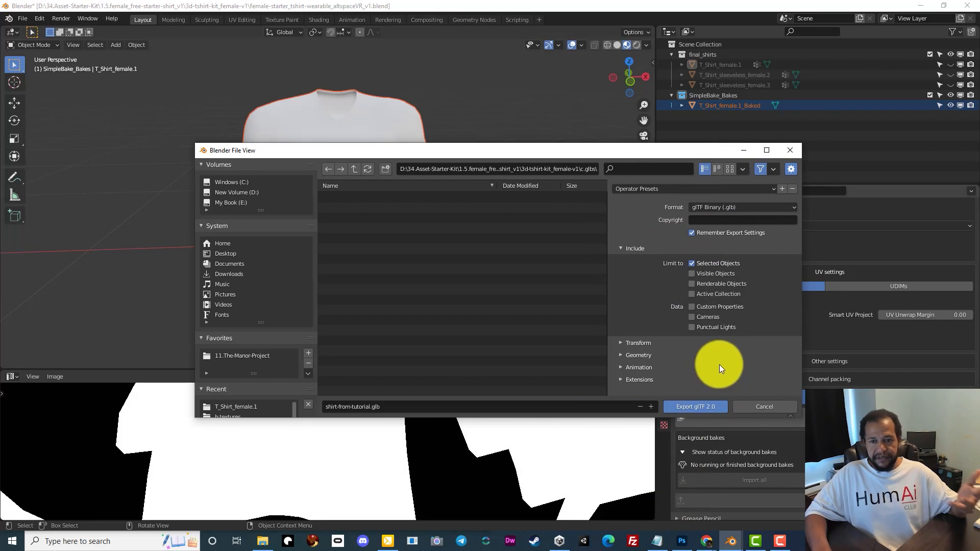
click(683, 406)
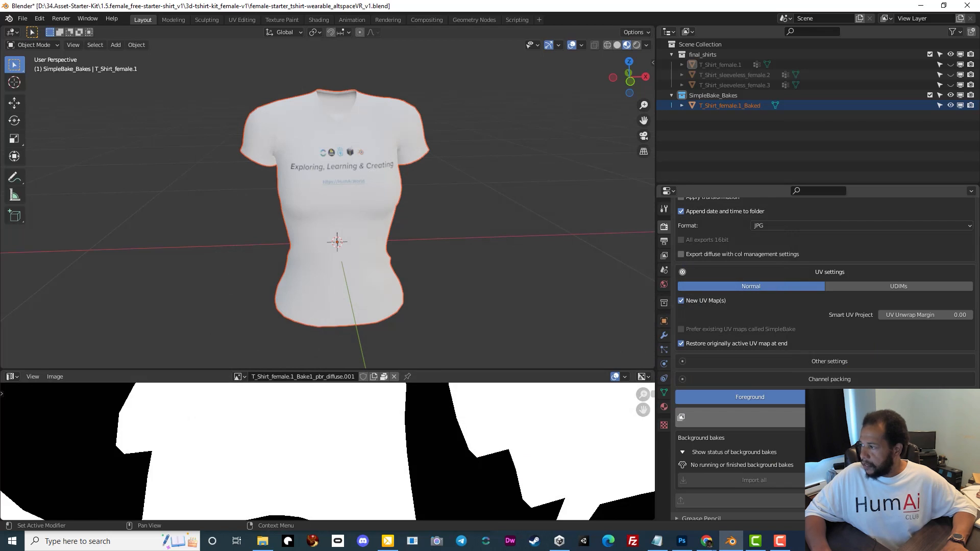
Step: Open shirt-from-tutorial.glb from the c.glbs folder in 3D Viewer and rotate the shirt to check its front and back logos
drag(643, 217, 573, 90)
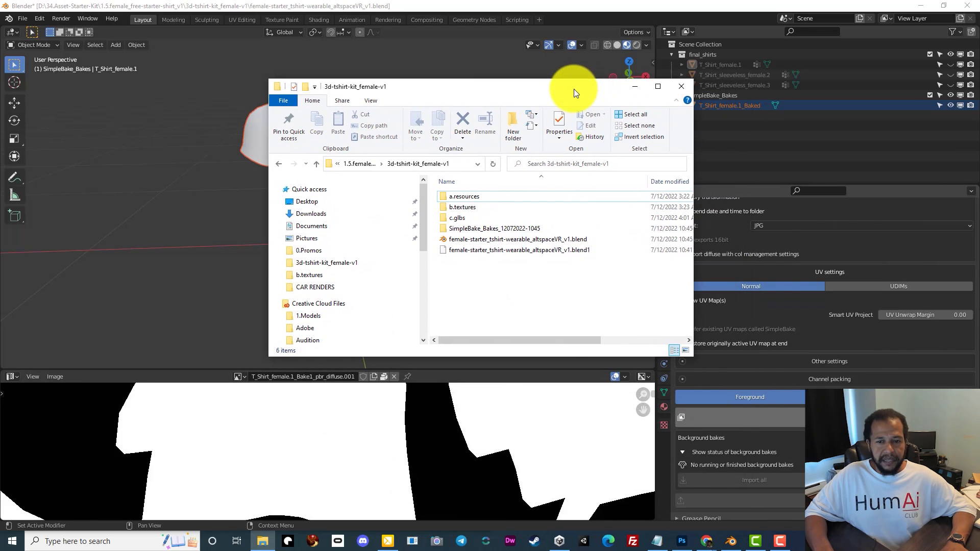
double_click(472, 216)
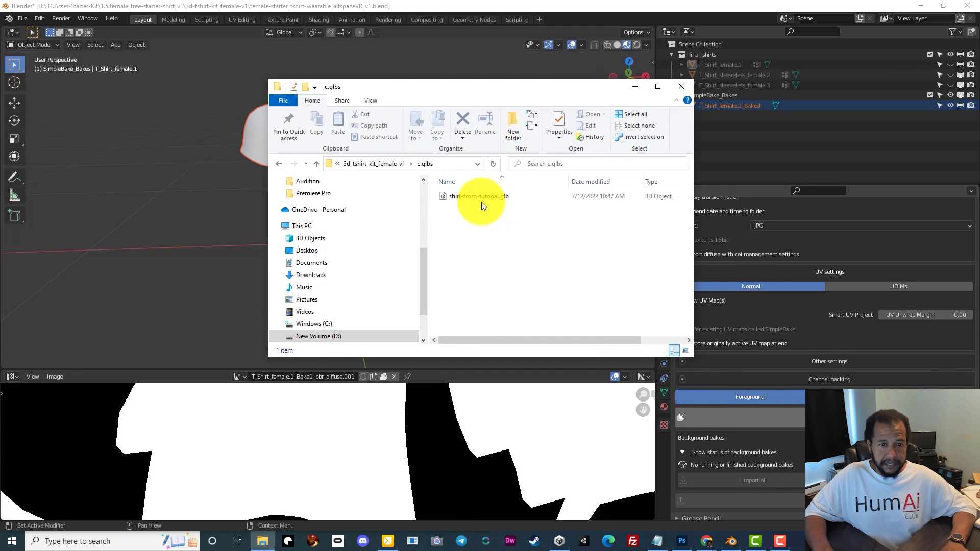
click(494, 197)
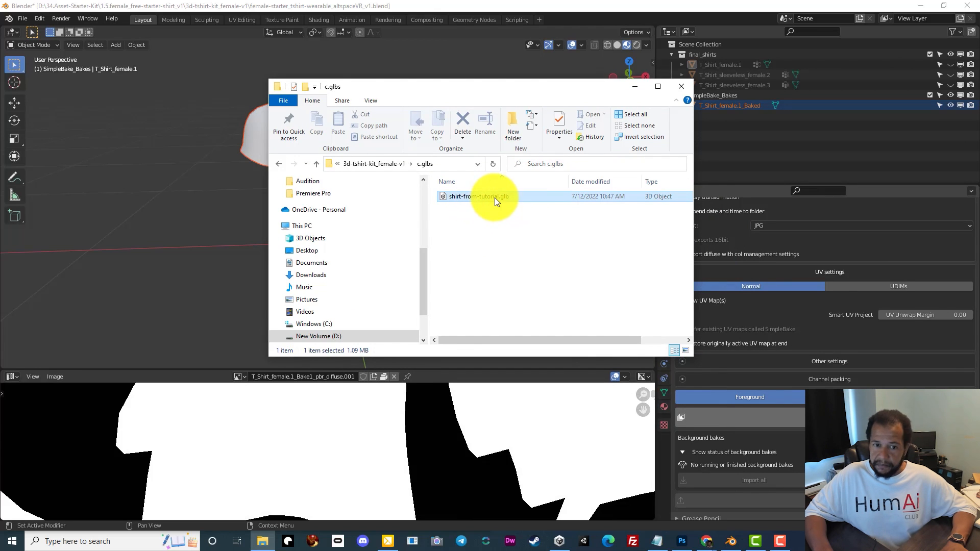
double_click(533, 198)
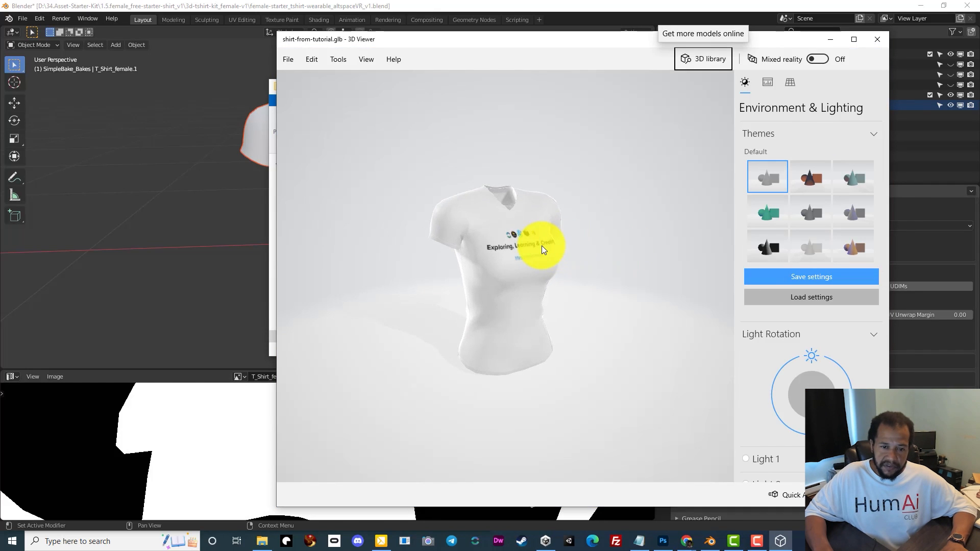
drag(502, 259, 377, 238)
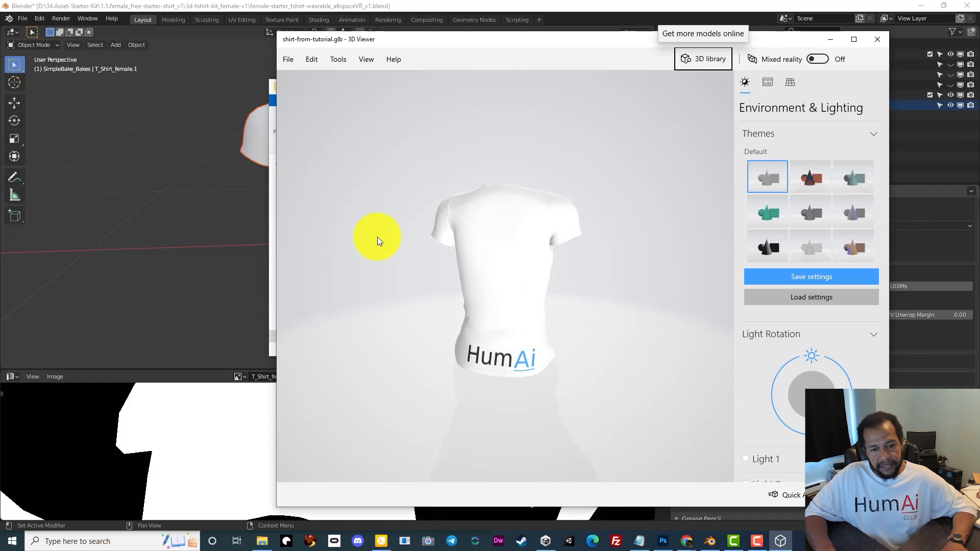